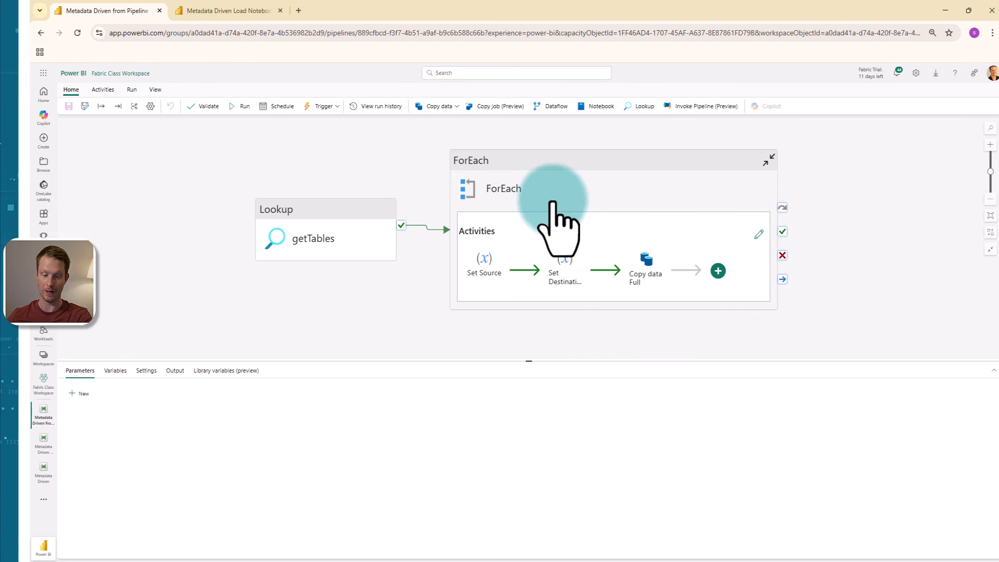
Step: Open the activities inside the ForEach loop and delete the Copy data Full activity
left_click(758, 235)
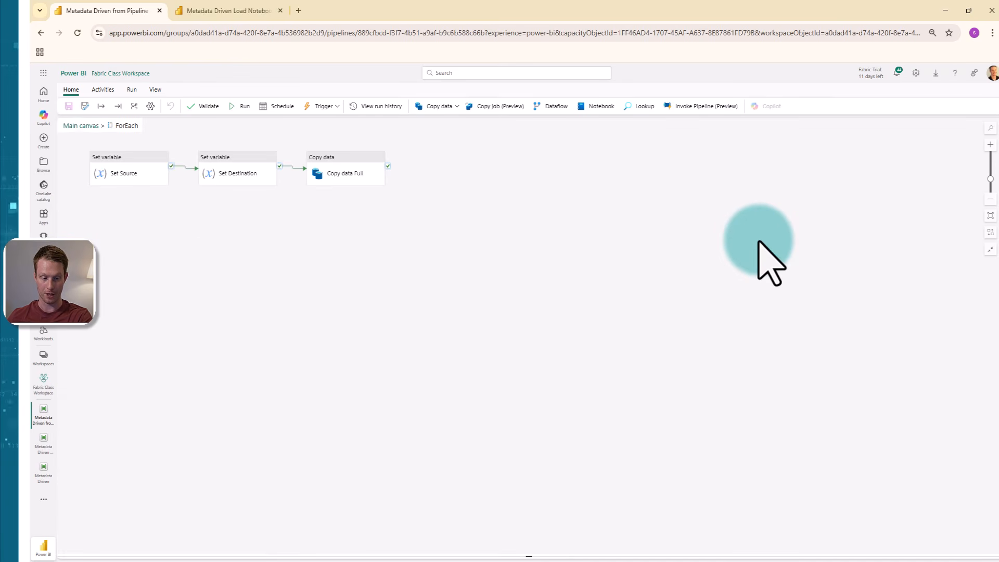
scroll(192, 219, "up", 1)
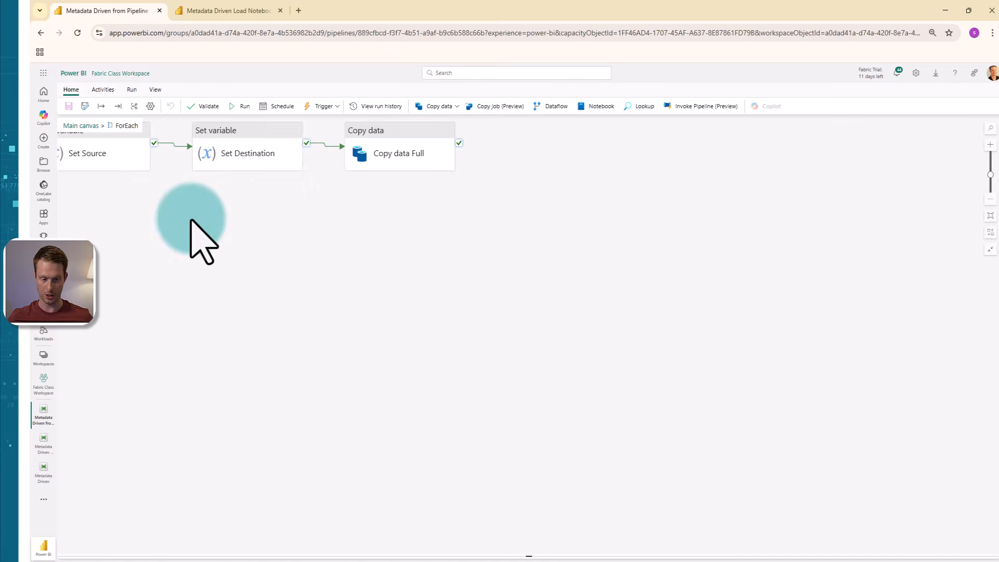
left_click_drag(192, 219, 395, 340)
scroll(430, 339, "up", 2)
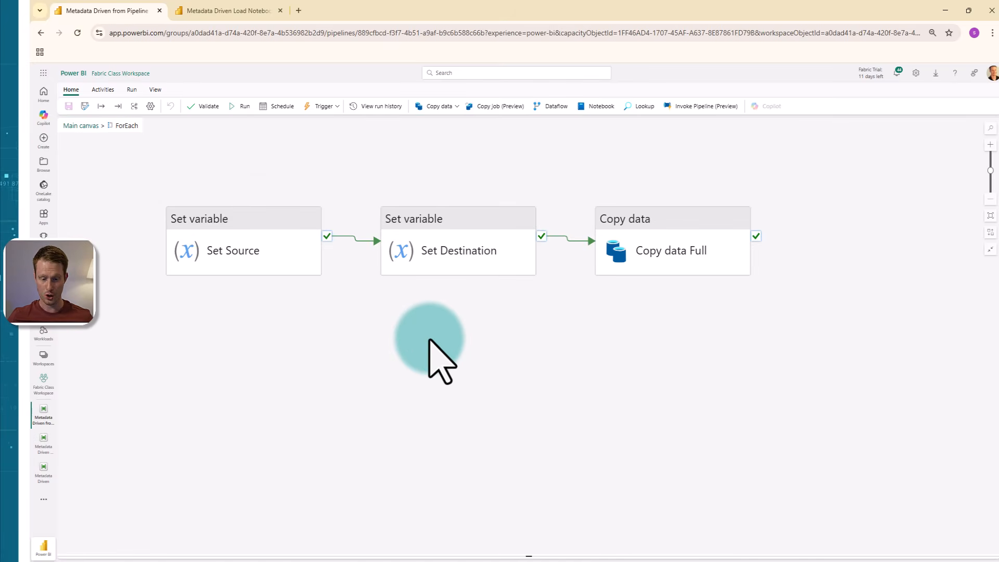
left_click(671, 250)
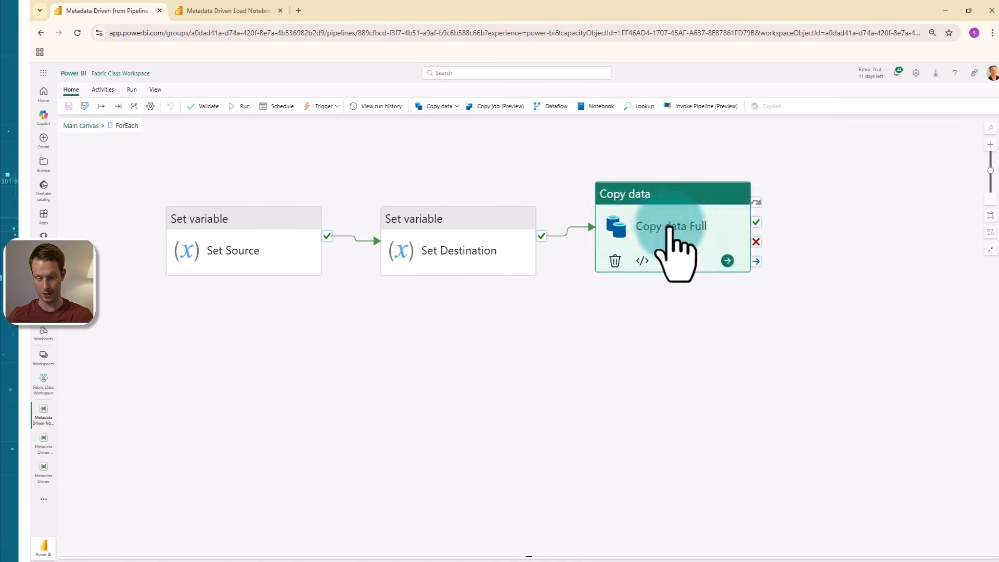
left_click(615, 262)
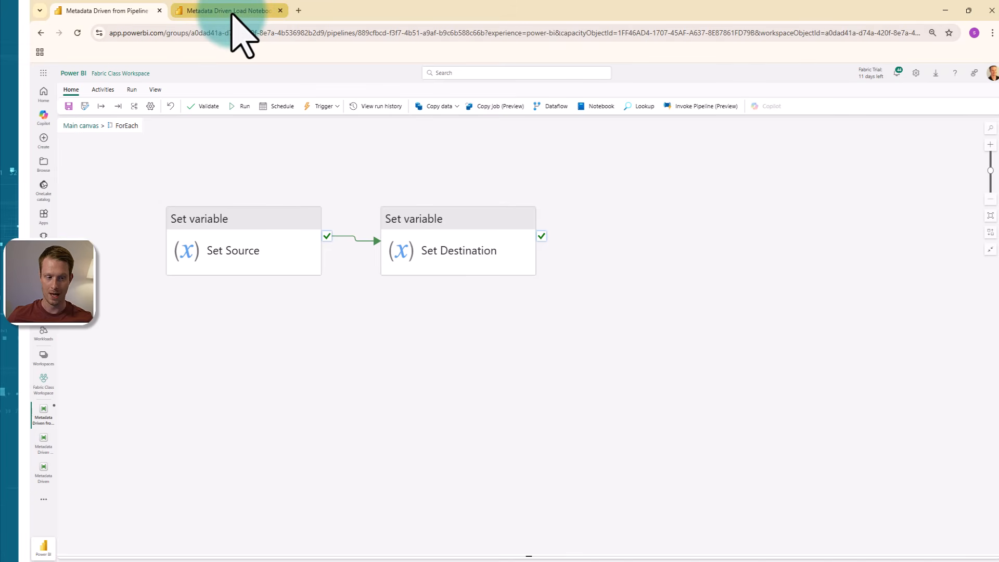
Step: Switch to the Metadata Driven Load Notebook and enlarge the page for easier reading
left_click(232, 11)
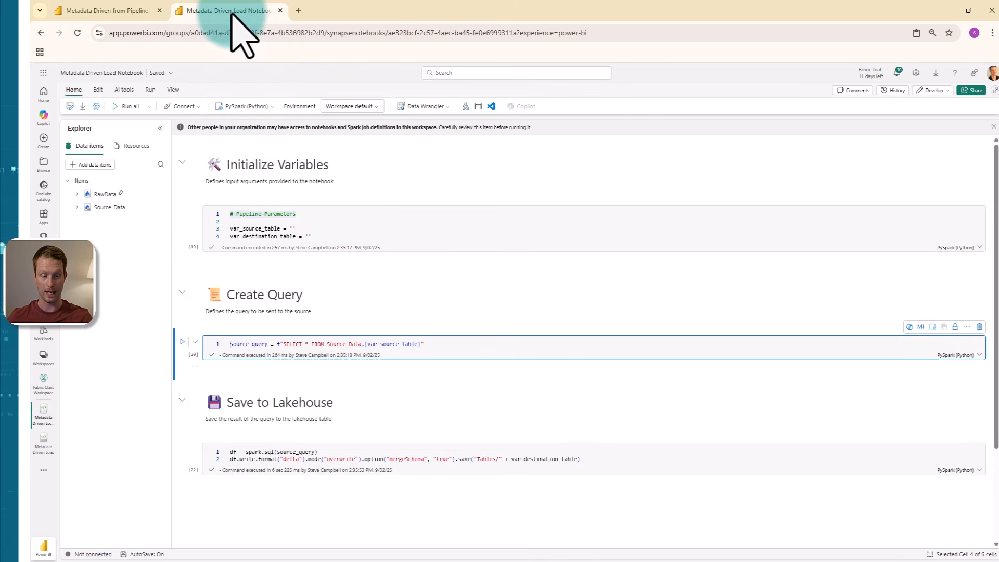
key("ctrl+plus")
key("ctrl+plus")
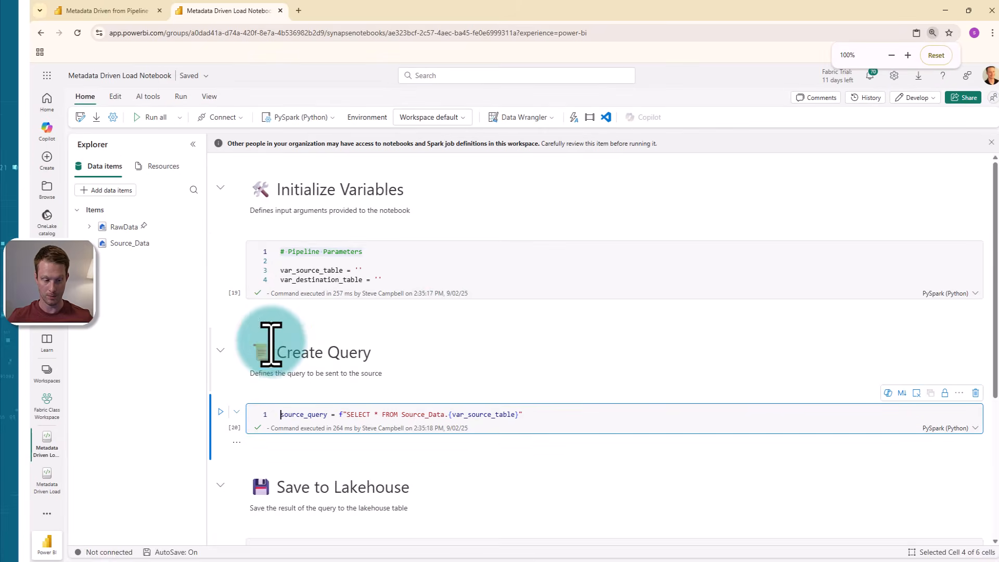
key("ctrl+plus")
key("ctrl+minus")
key("ctrl+minus")
key("ctrl+minus")
key("ctrl+minus")
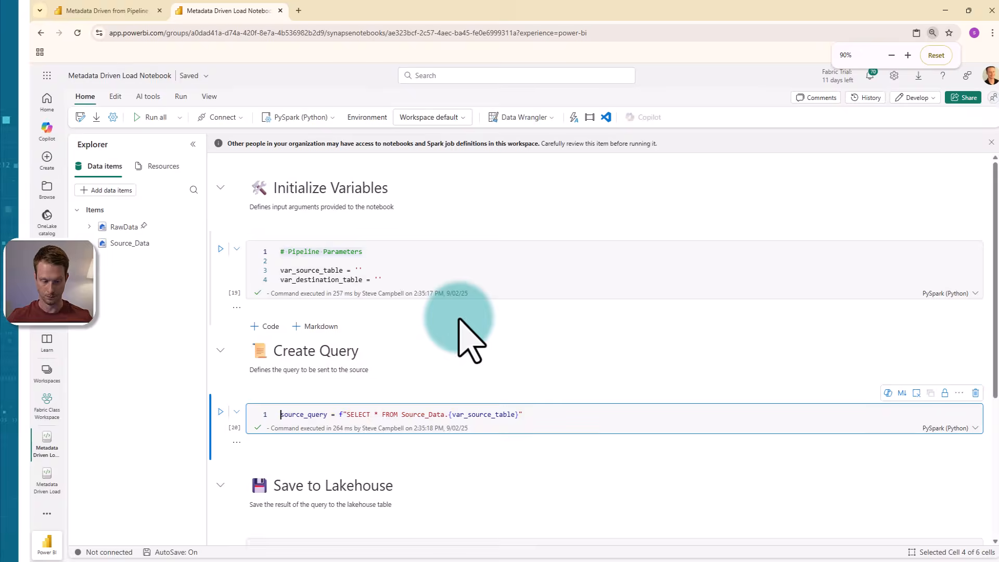
key("ctrl+plus")
key("ctrl+plus")
key("ctrl+plus")
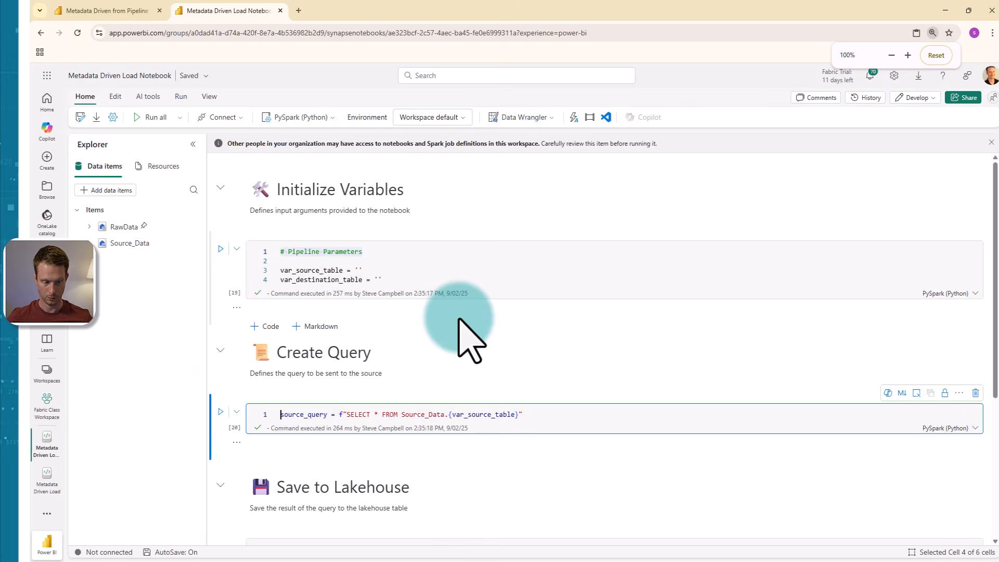
key("ctrl+plus")
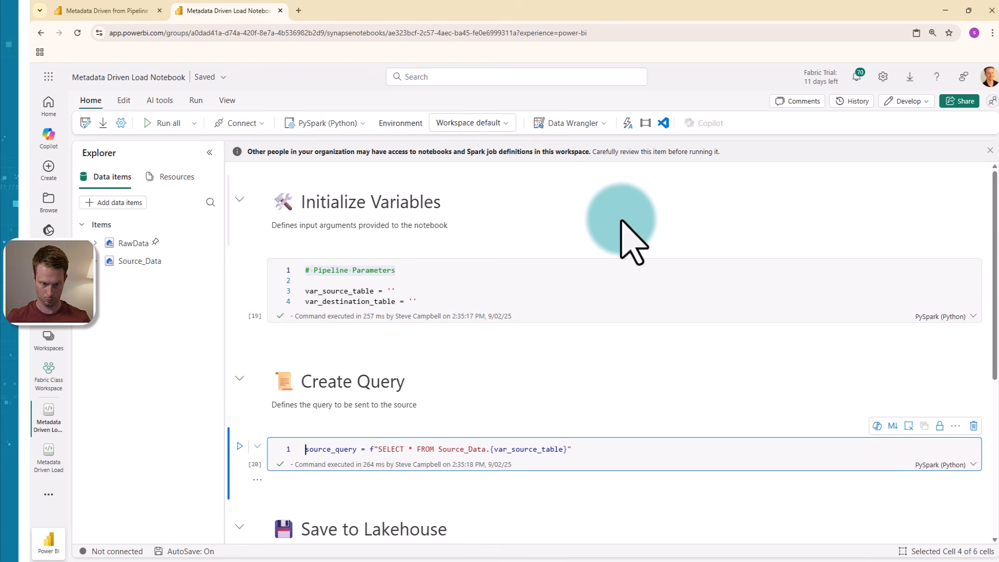
mouse_move(580, 237)
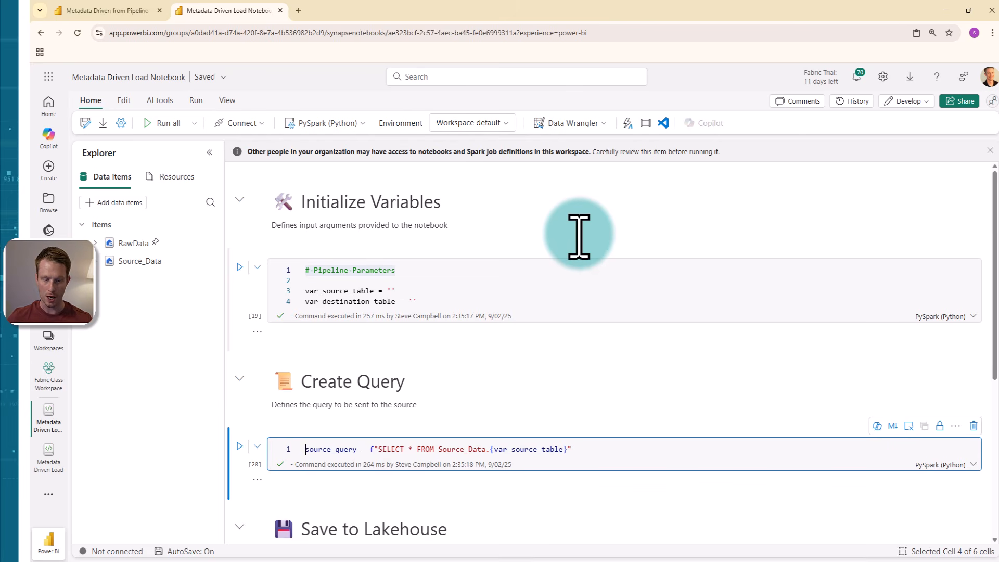
Step: Examine the notebook's pipeline parameters, source query and lakehouse save code, including where var_source_table and var_destination_table are used
left_click(449, 288)
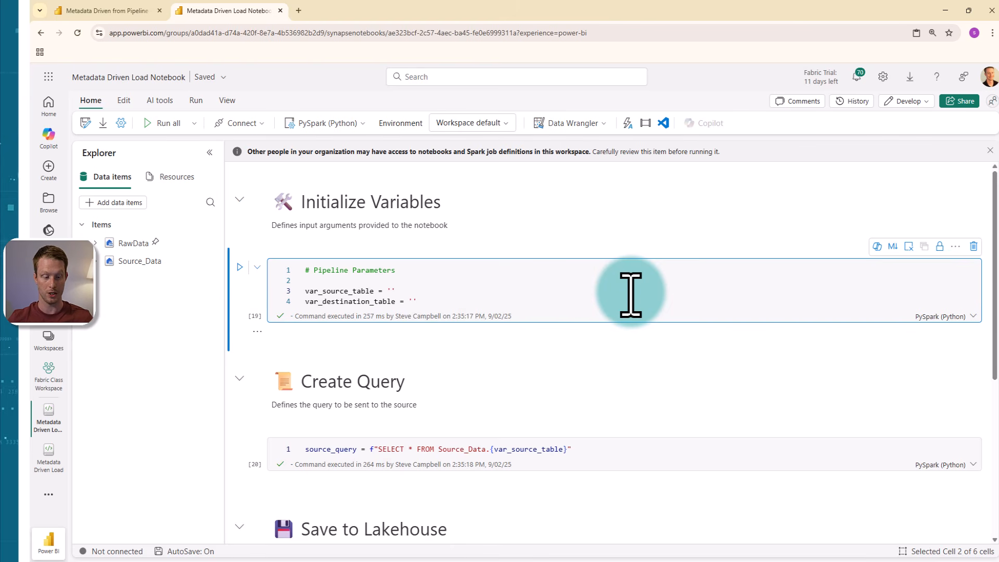
scroll(638, 279, "down", 2)
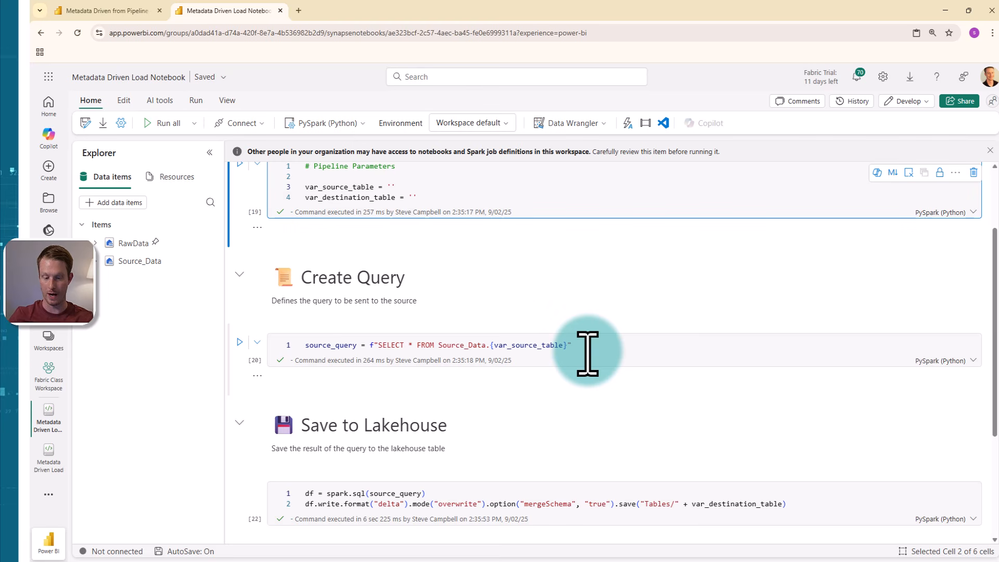
scroll(588, 354, "down", 2)
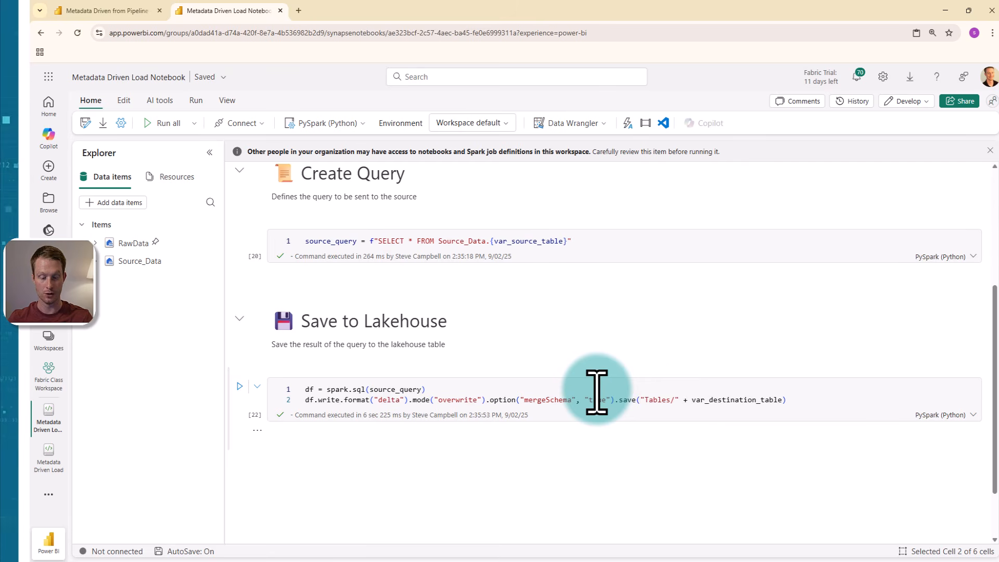
left_click_drag(694, 403, 783, 400)
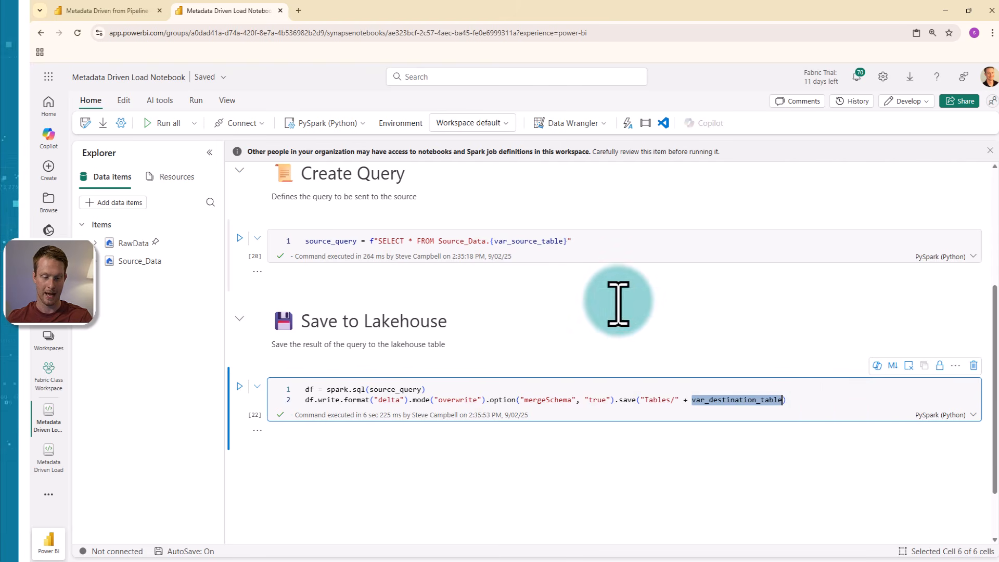
left_click_drag(491, 246, 558, 244)
double_click(557, 245)
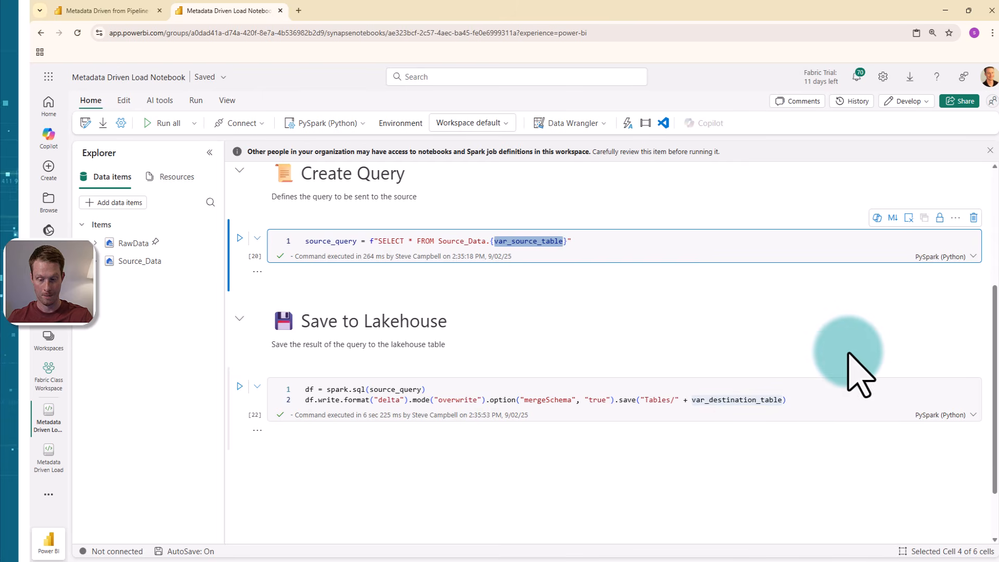
scroll(868, 375, "up", 3)
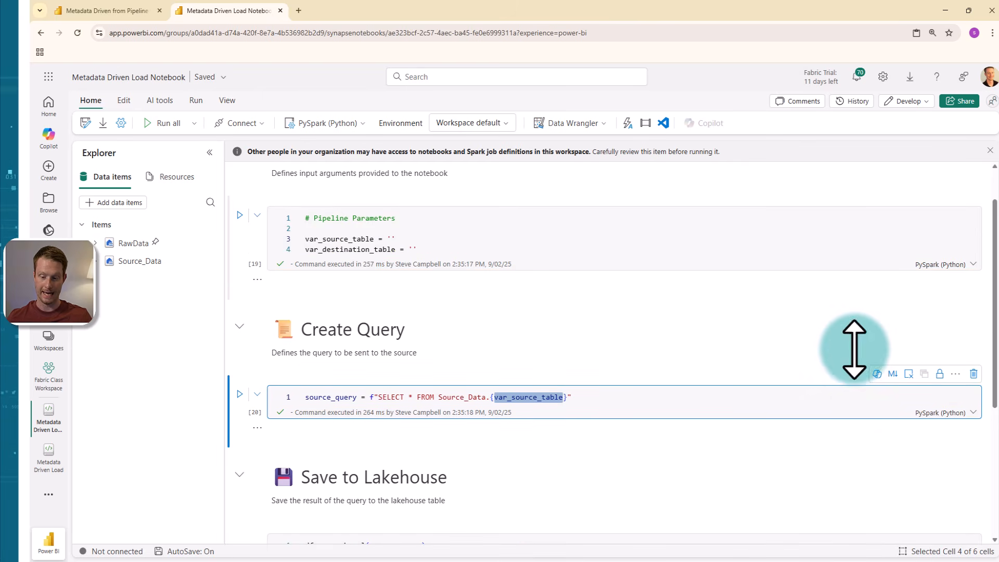
Step: Mark the Pipeline Parameters code cell under Initialize Variables as the notebook's parameter cell
left_click(822, 240)
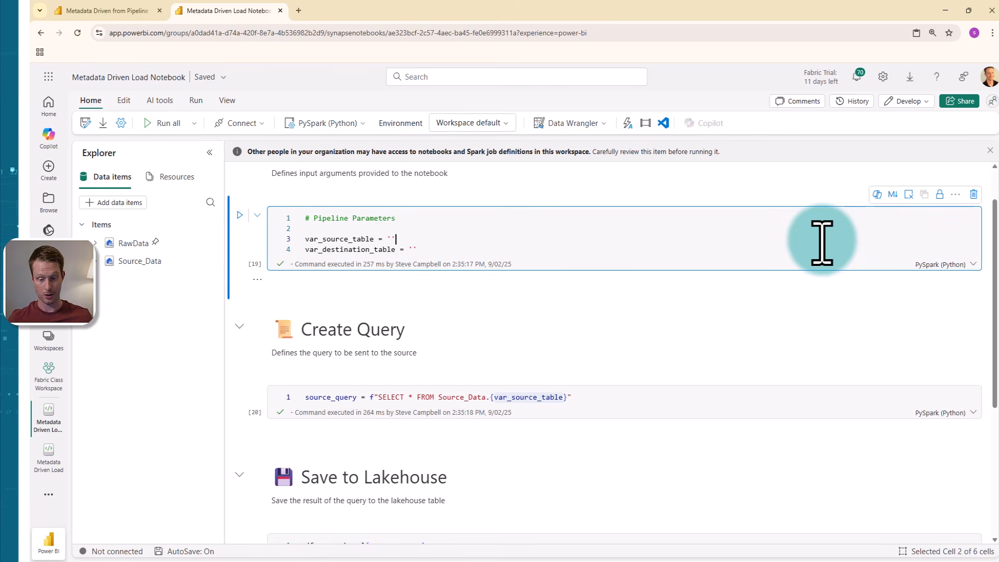
left_click(957, 196)
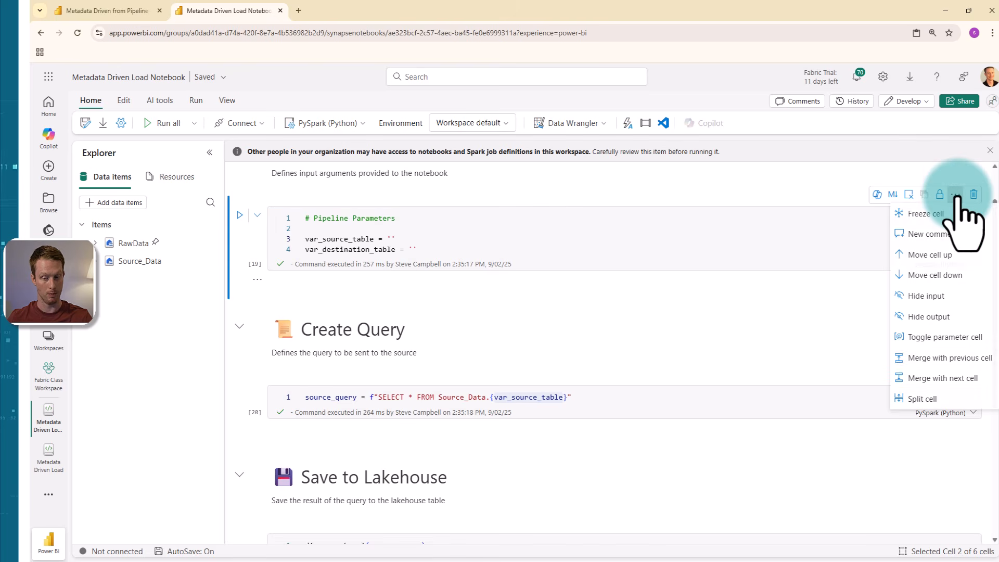
left_click(987, 338)
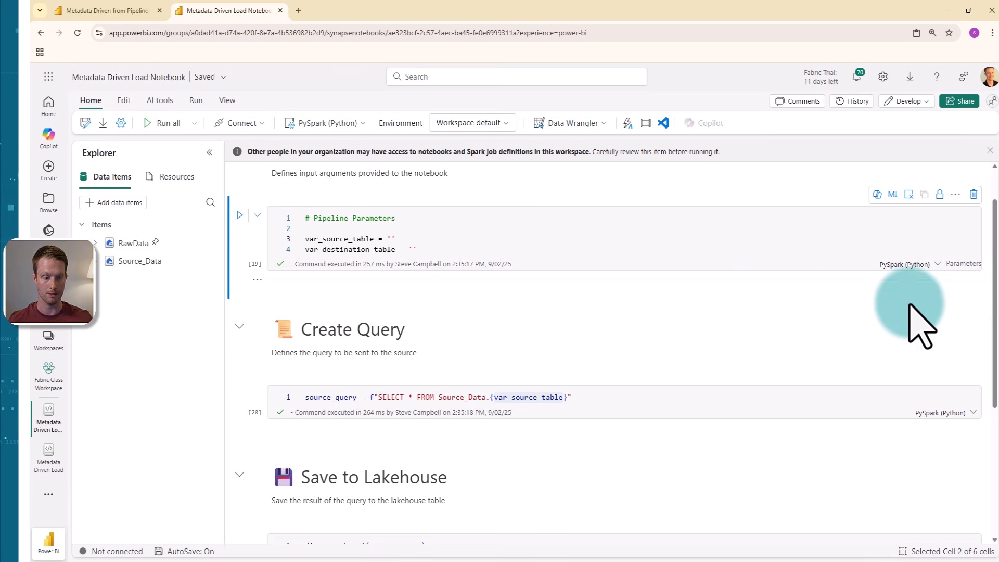
scroll(769, 330, "up", 1)
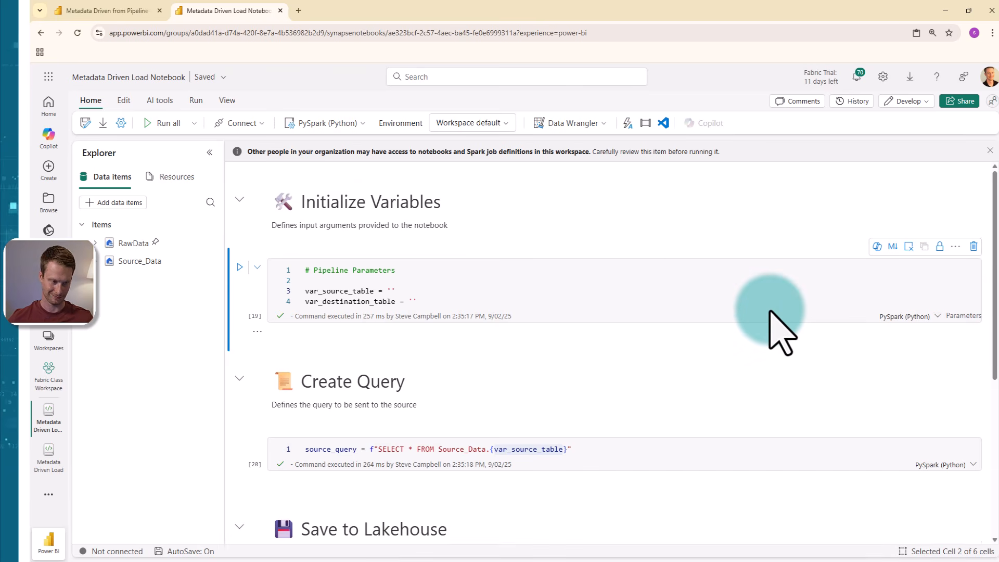
Step: Return to the pipeline and add a Notebook activity named "Copy Metadata Driven Tables" inside the ForEach loop
left_click(121, 12)
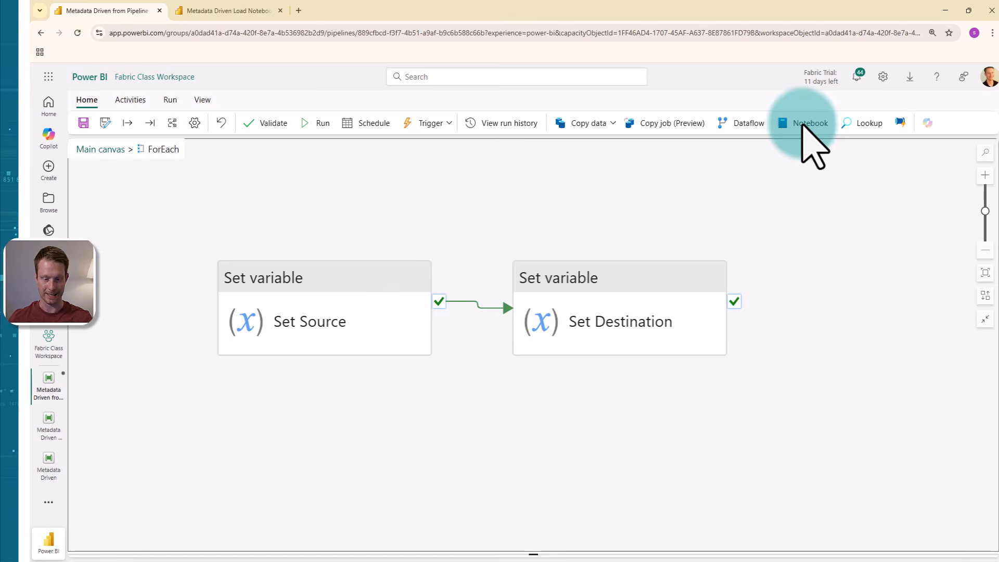
left_click(802, 125)
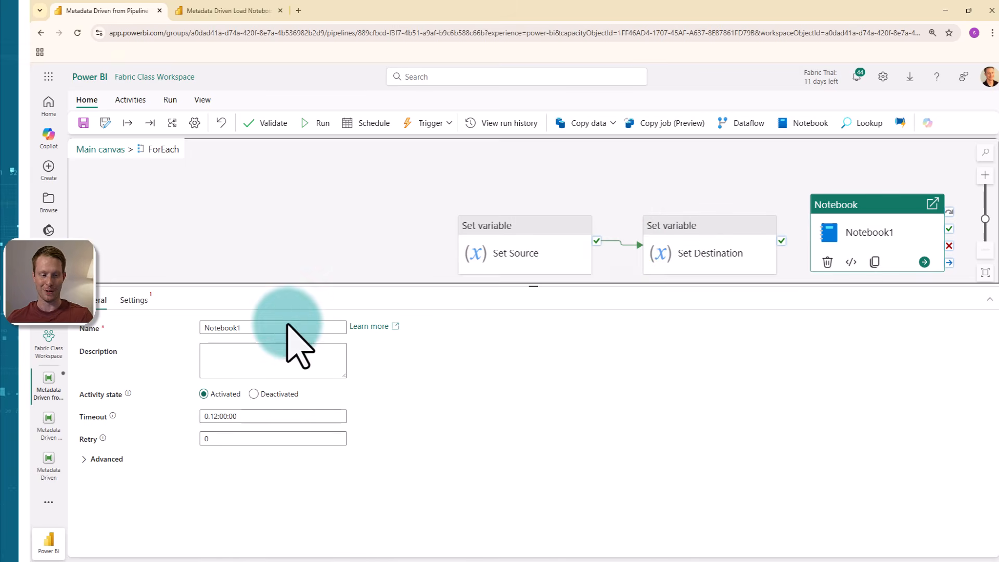
left_click(262, 327)
left_click_drag(262, 327, 198, 326)
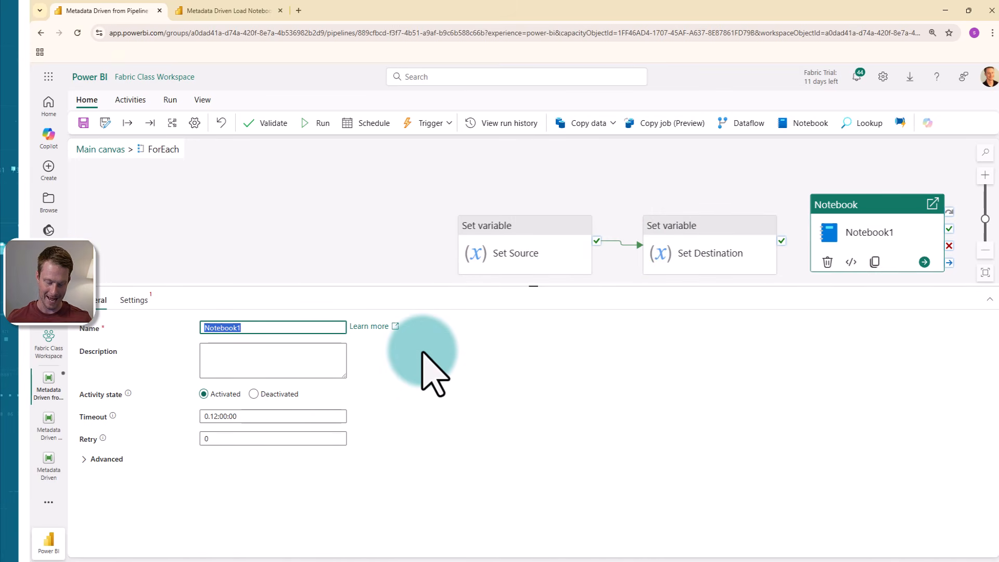
type("Copy")
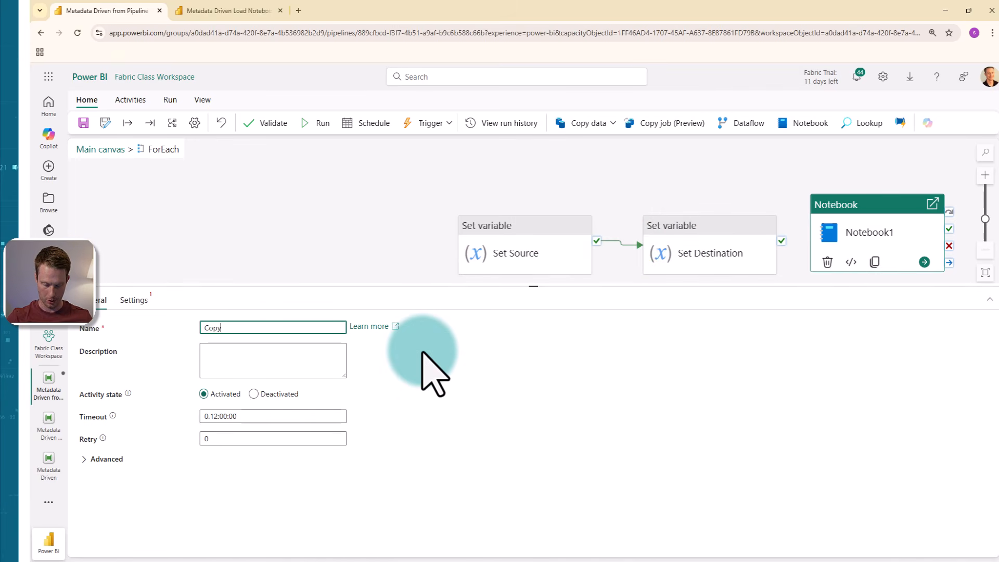
type(" Metadat")
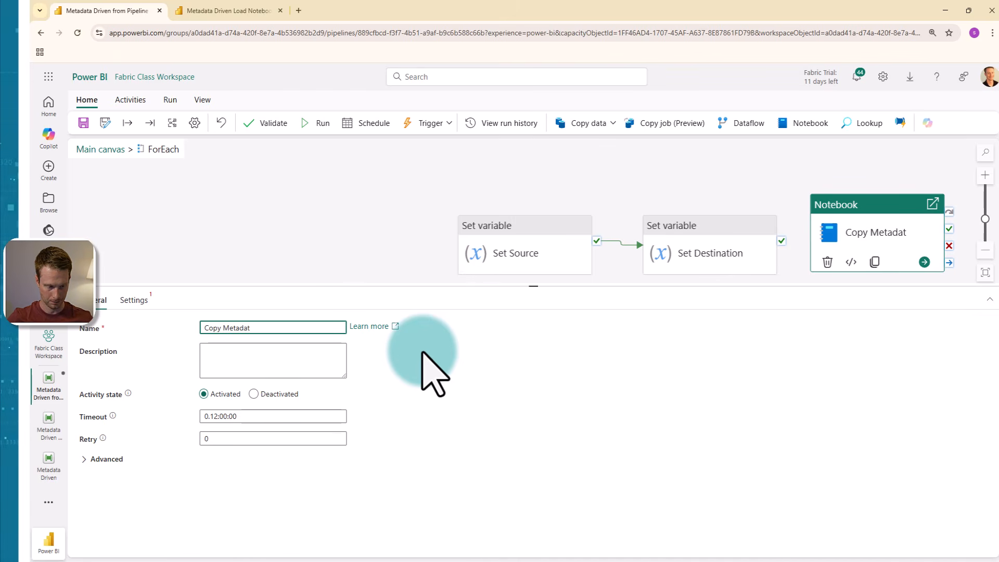
type("a Drive")
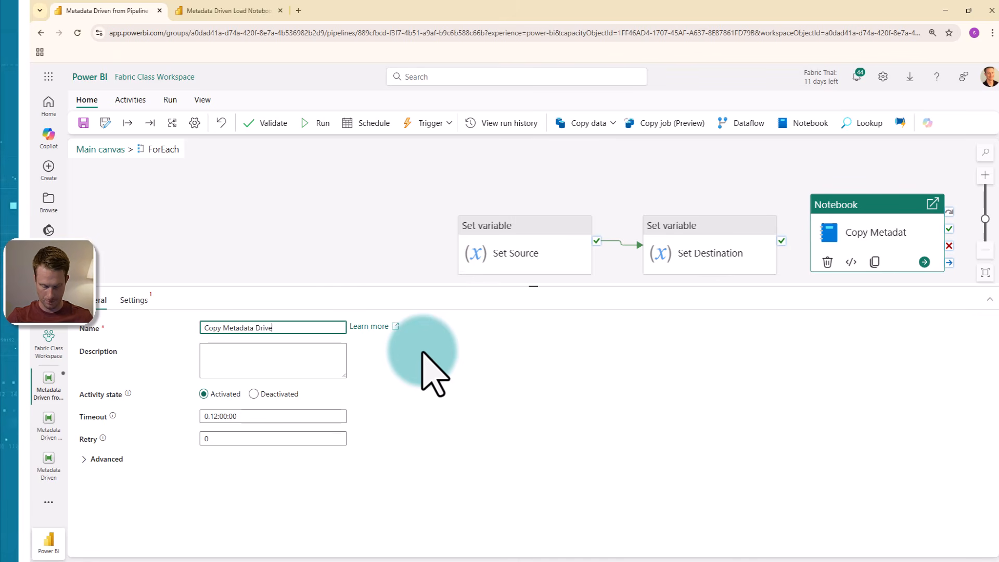
type("n Tables")
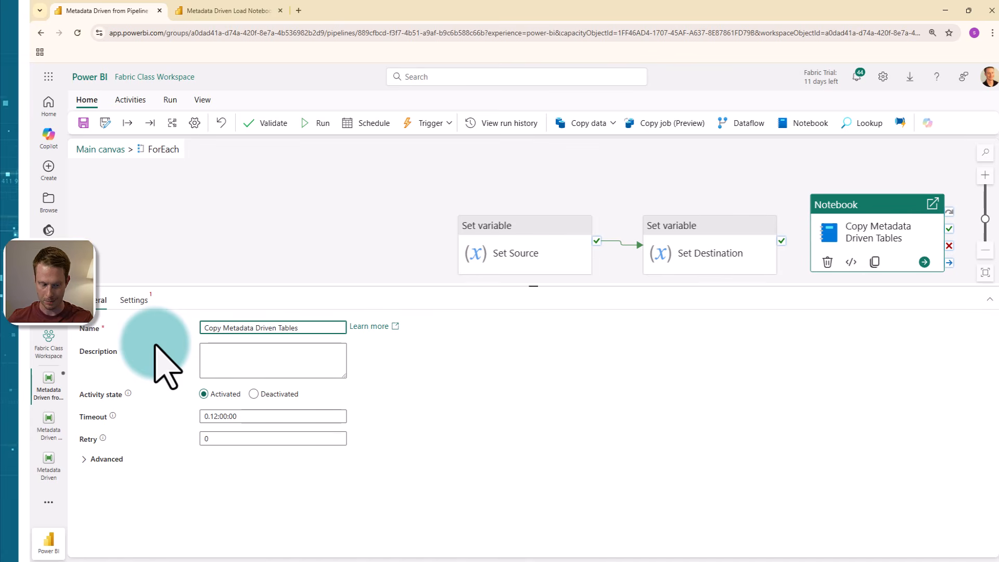
Step: Assign Metadata Driven Load Notebook to the Notebook activity and connect Set Destination's success output to it
left_click(135, 302)
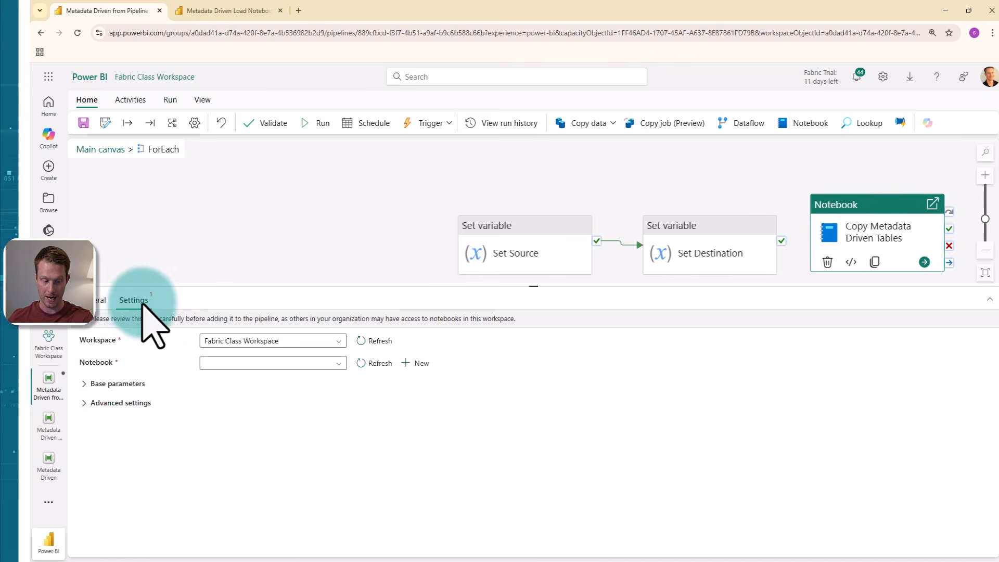
left_click(325, 364)
type("metad")
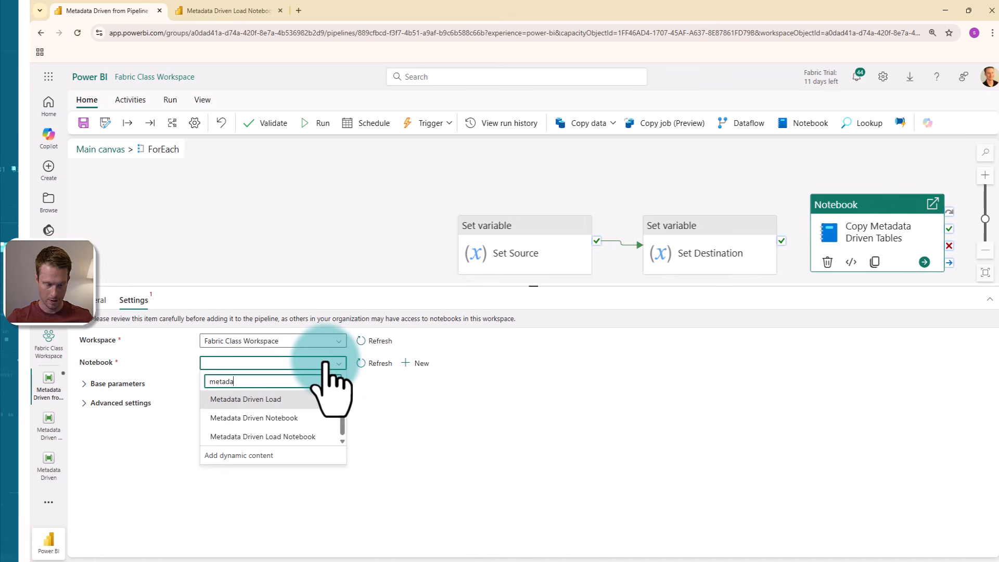
type("a")
left_click(315, 437)
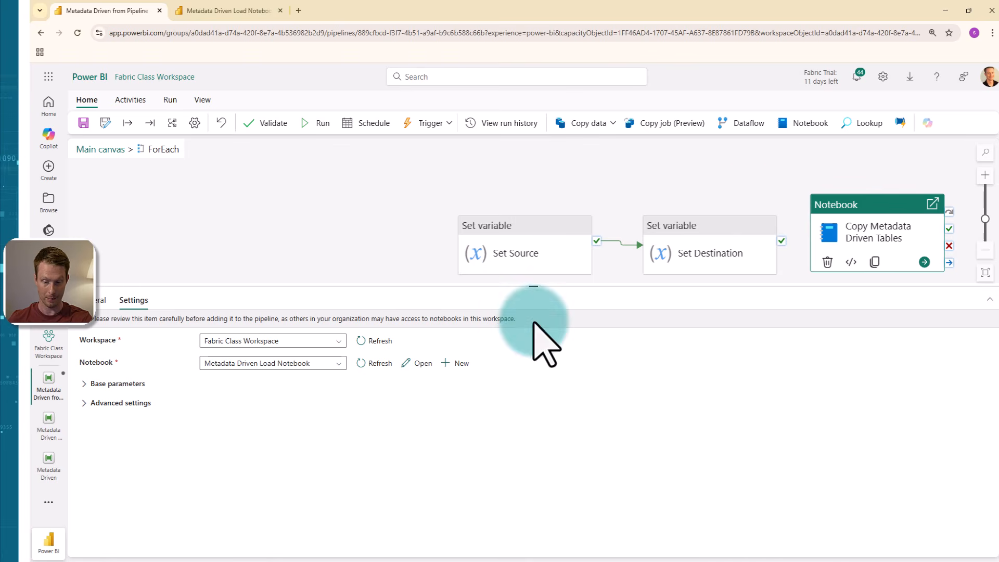
left_click_drag(767, 189, 607, 161)
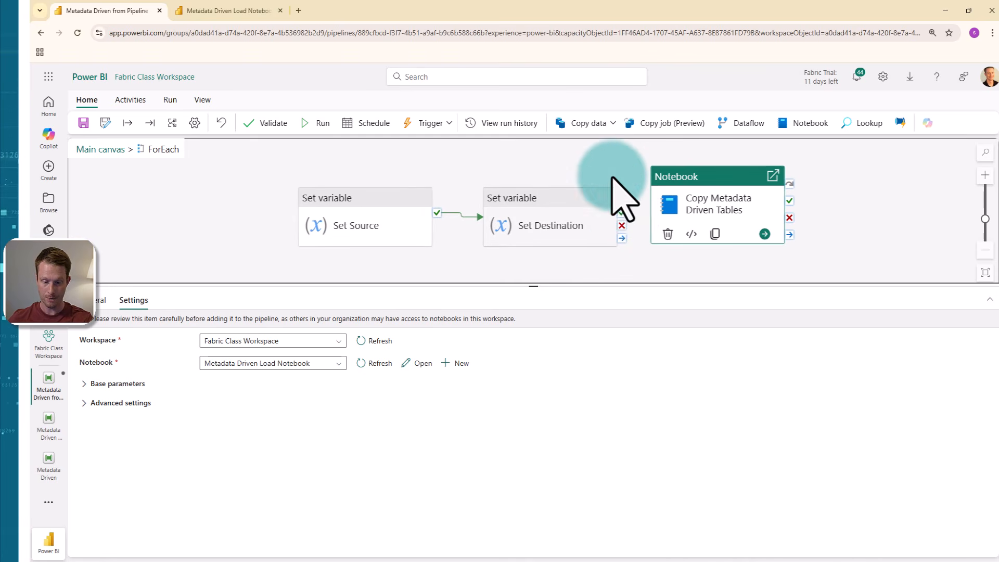
left_click_drag(686, 204, 734, 205)
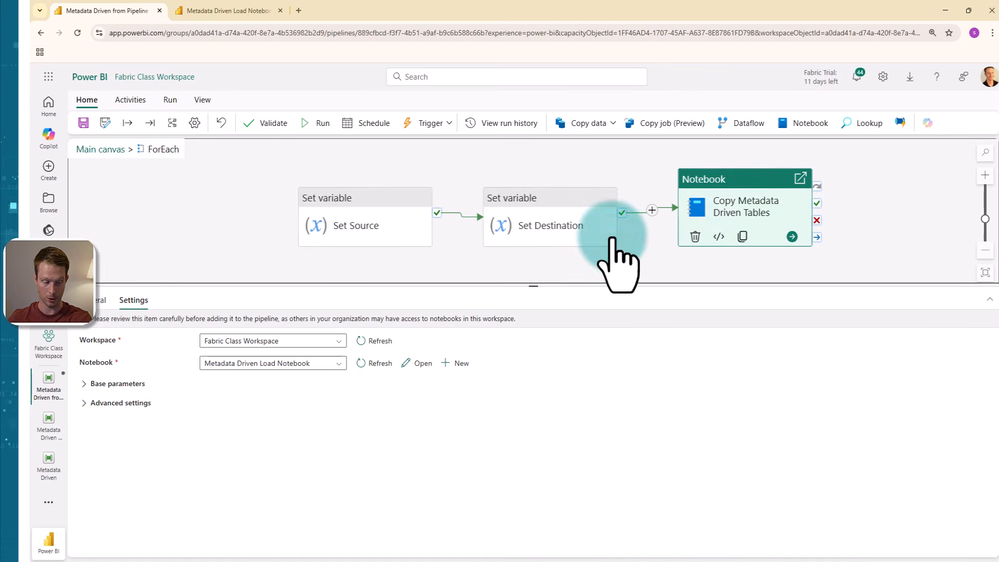
Step: Add two blank base parameters to the Copy Metadata Driven Tables notebook activity
left_click(98, 384)
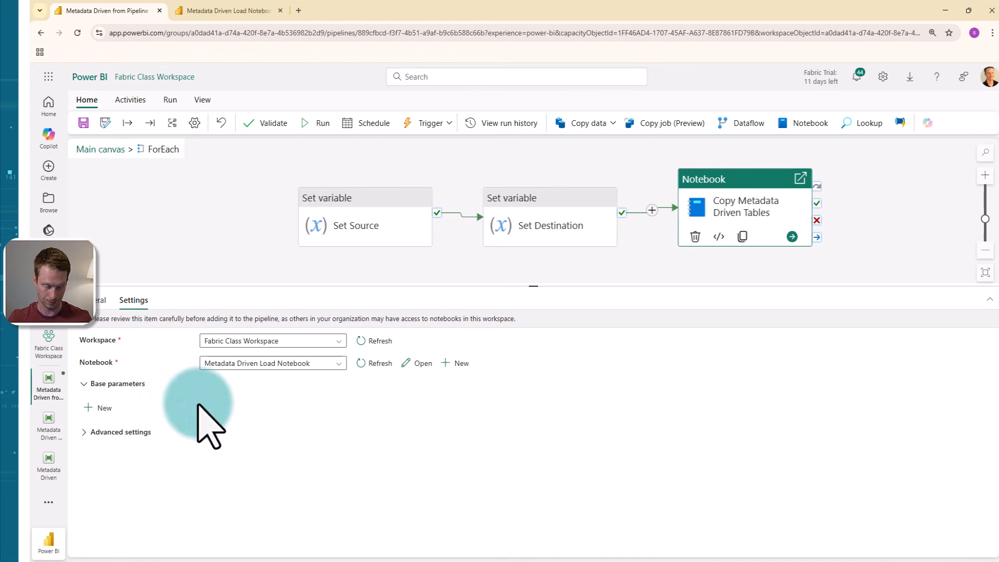
left_click(98, 407)
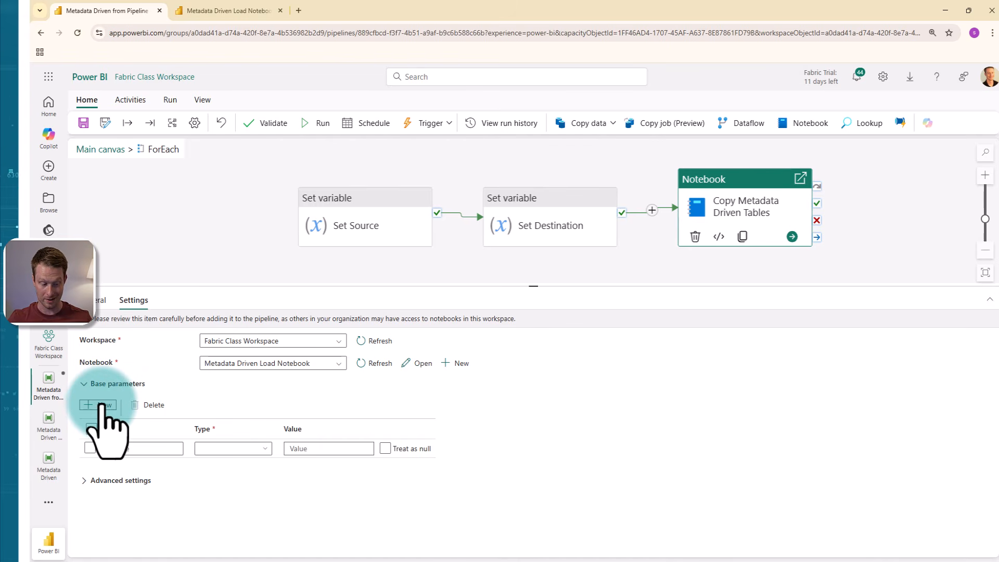
left_click(98, 405)
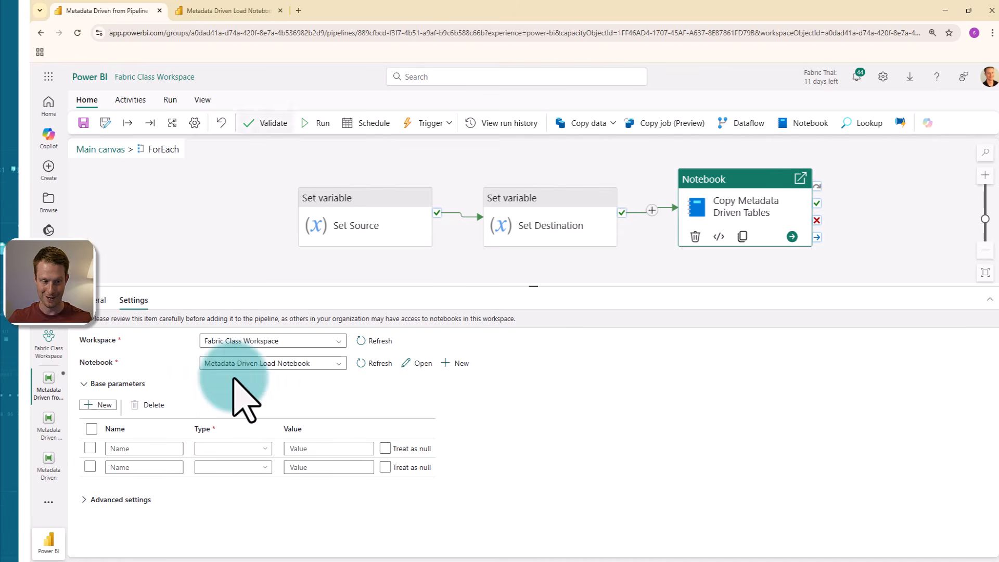
Step: Copy the var_source_table name from the notebook into the first base parameter's name and set its type to String
left_click(226, 16)
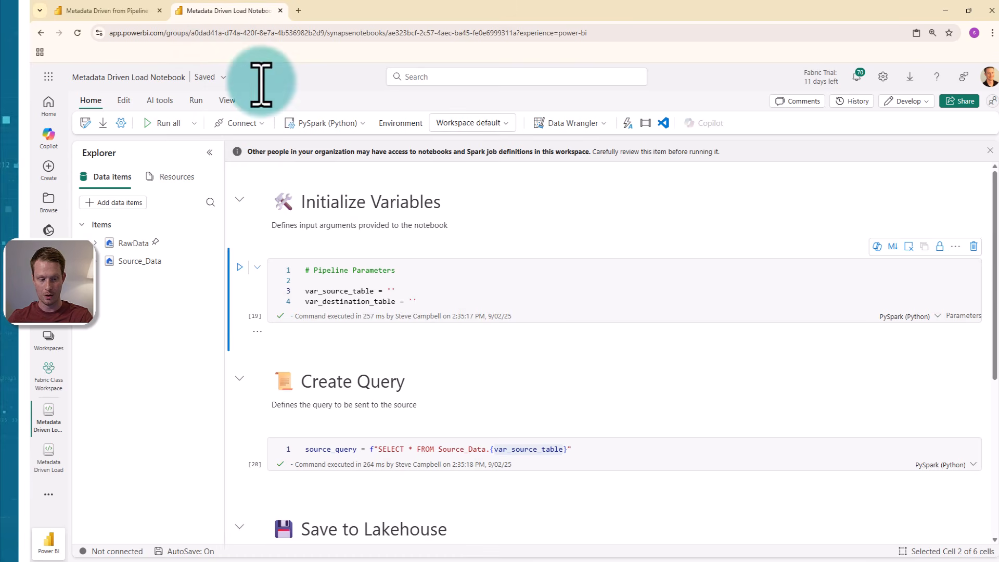
left_click_drag(373, 290, 305, 290)
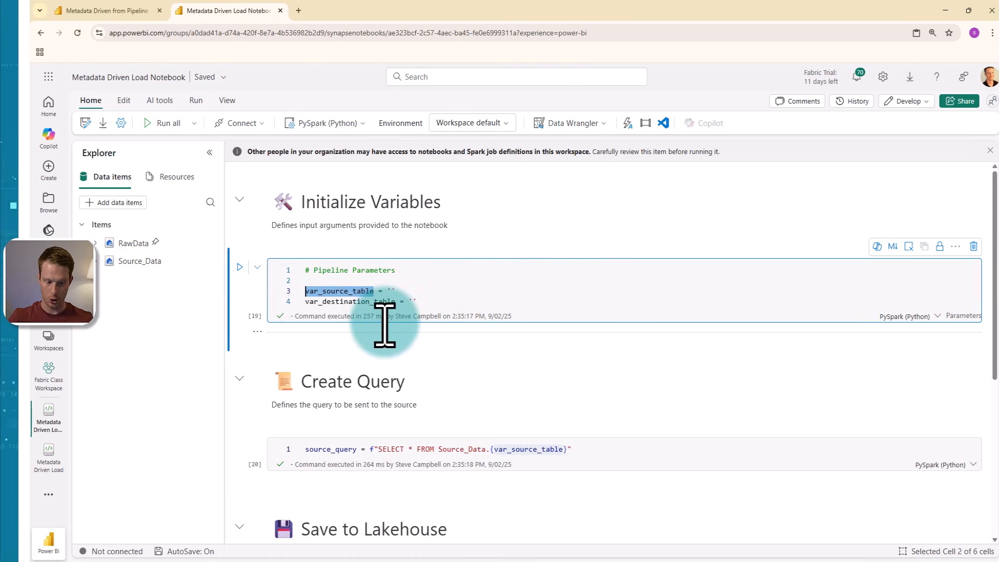
left_click(123, 12)
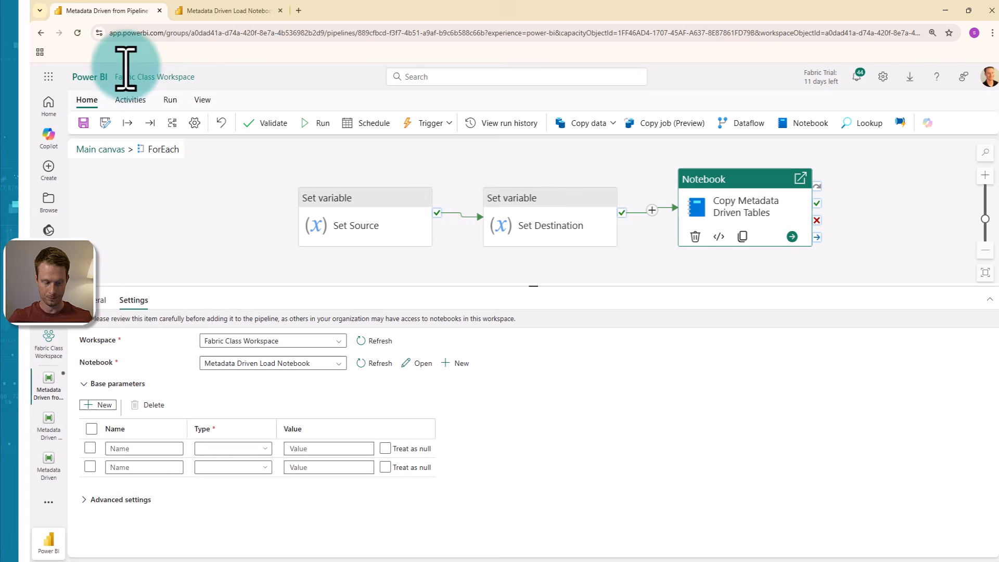
left_click(147, 450)
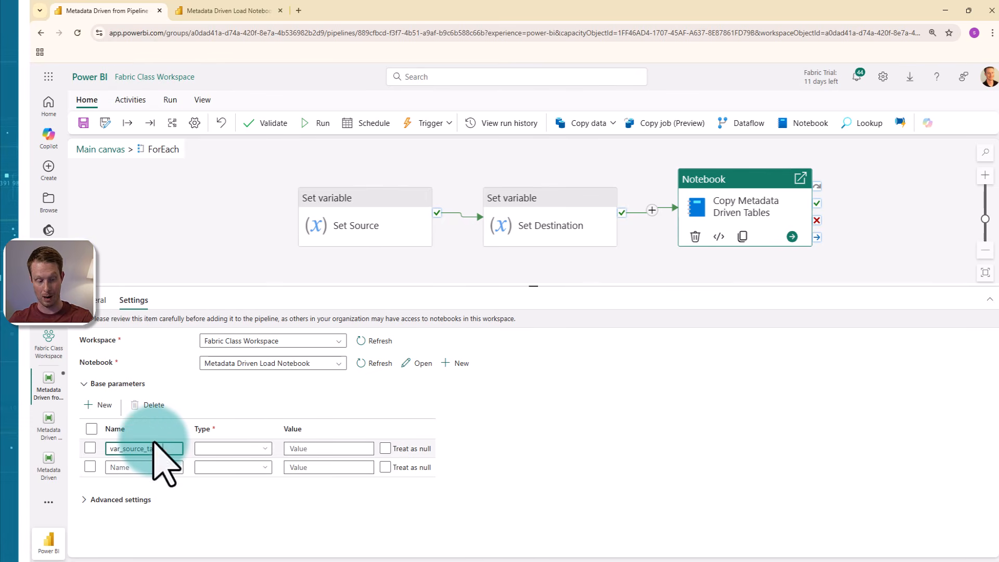
left_click(231, 448)
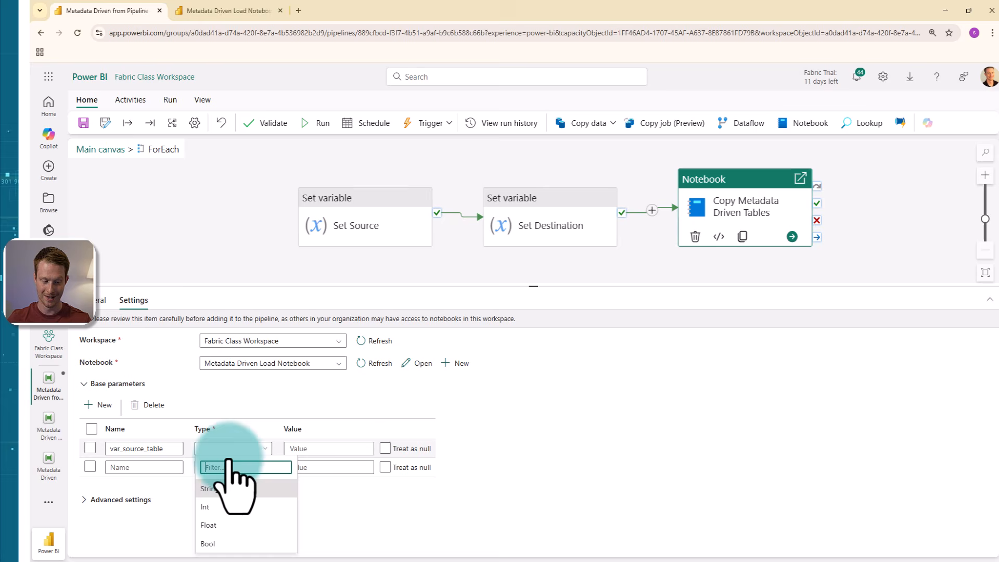
left_click(235, 490)
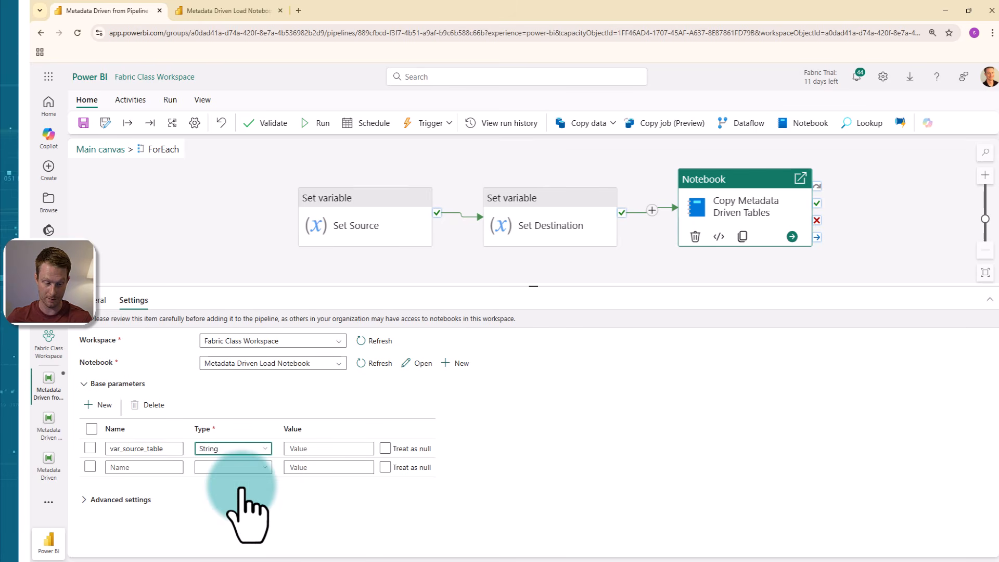
left_click(329, 449)
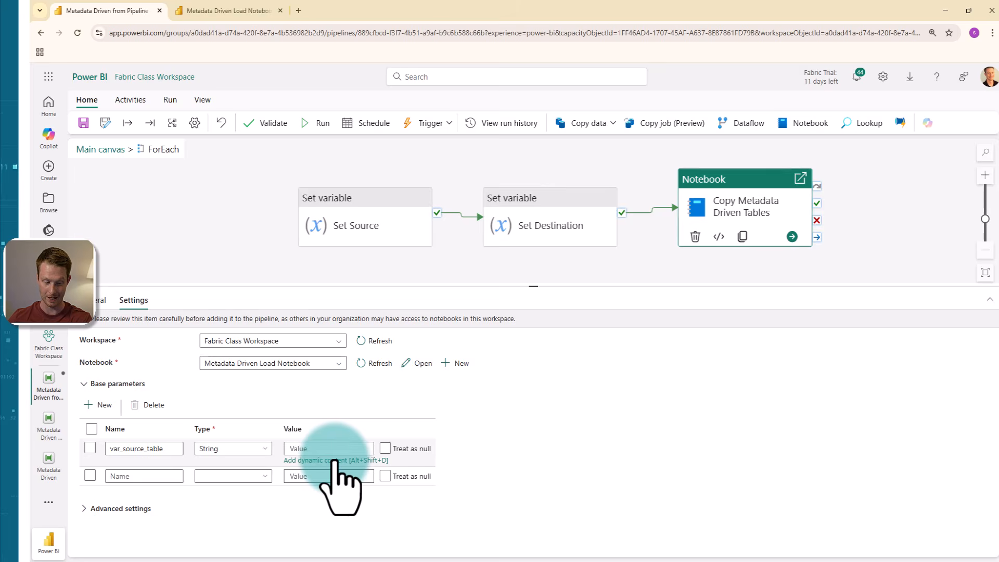
left_click(333, 460)
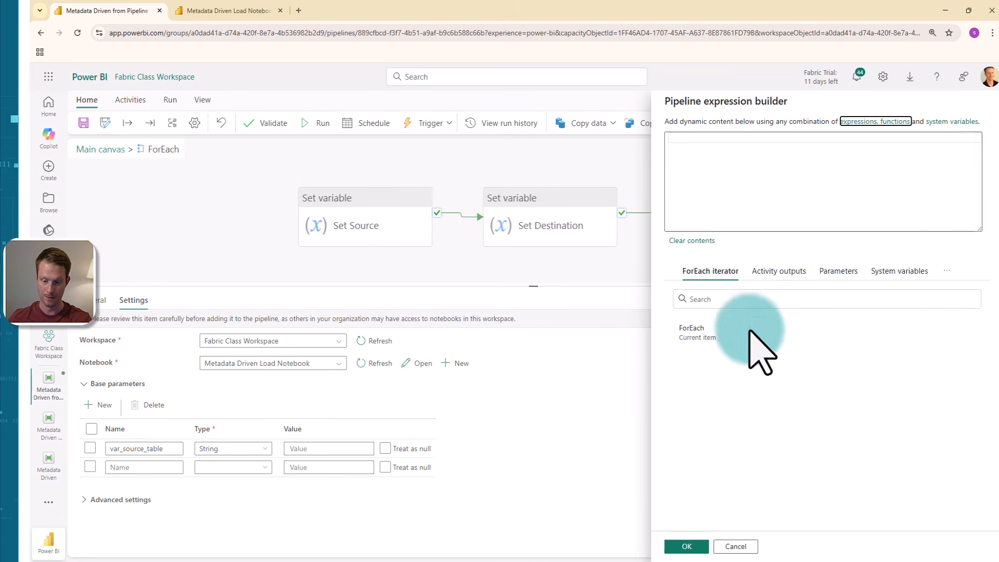
left_click(946, 271)
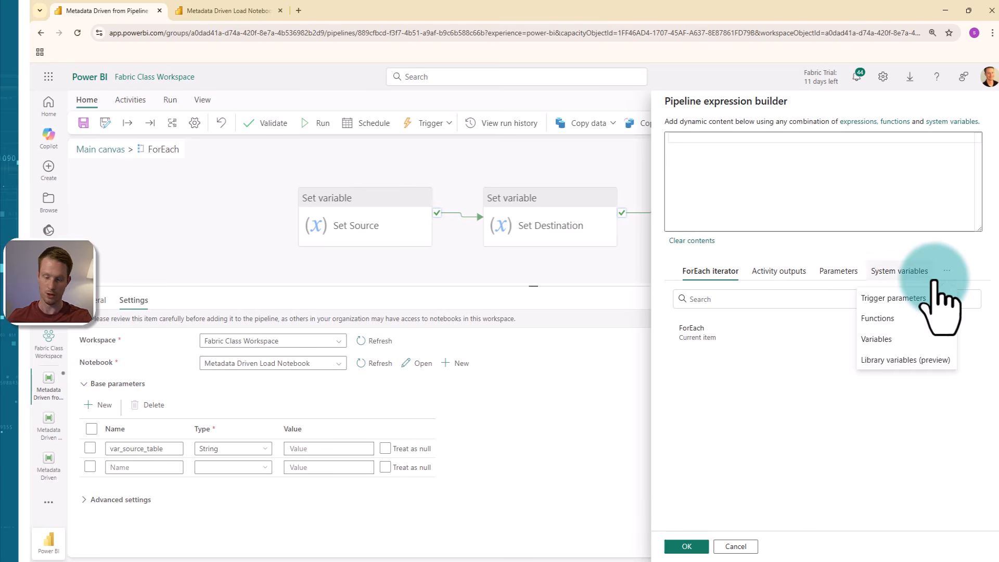
left_click(880, 339)
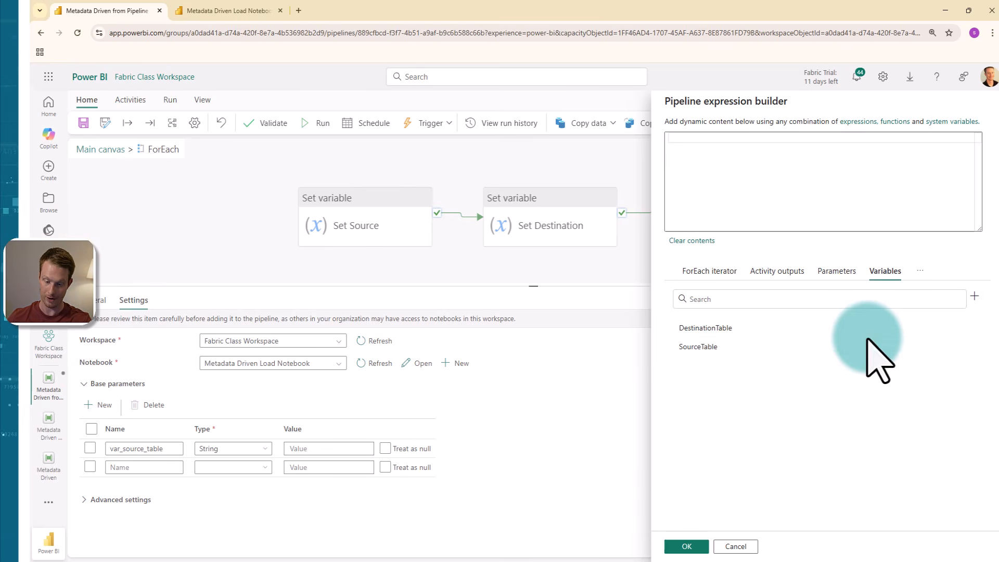
left_click(709, 344)
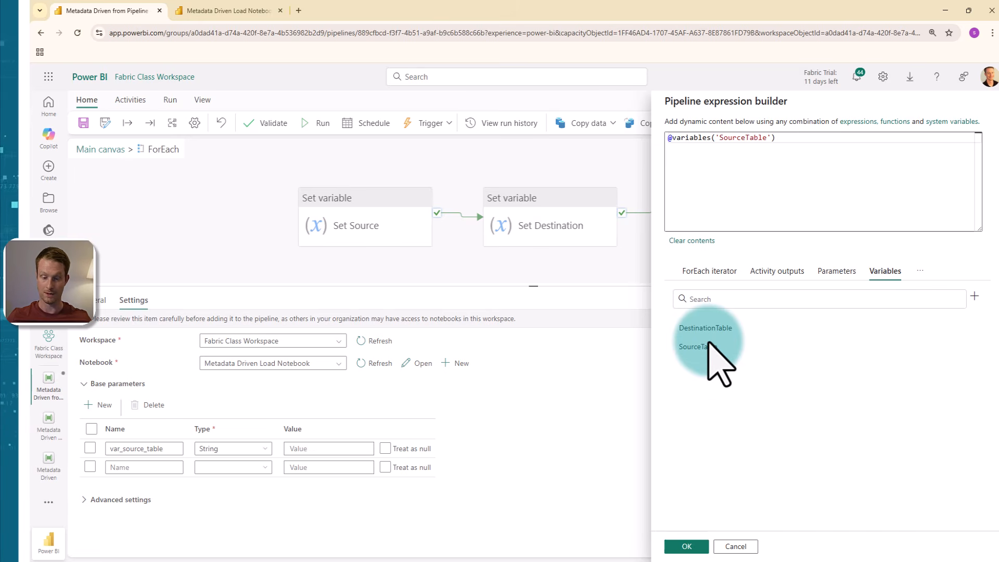
left_click(682, 546)
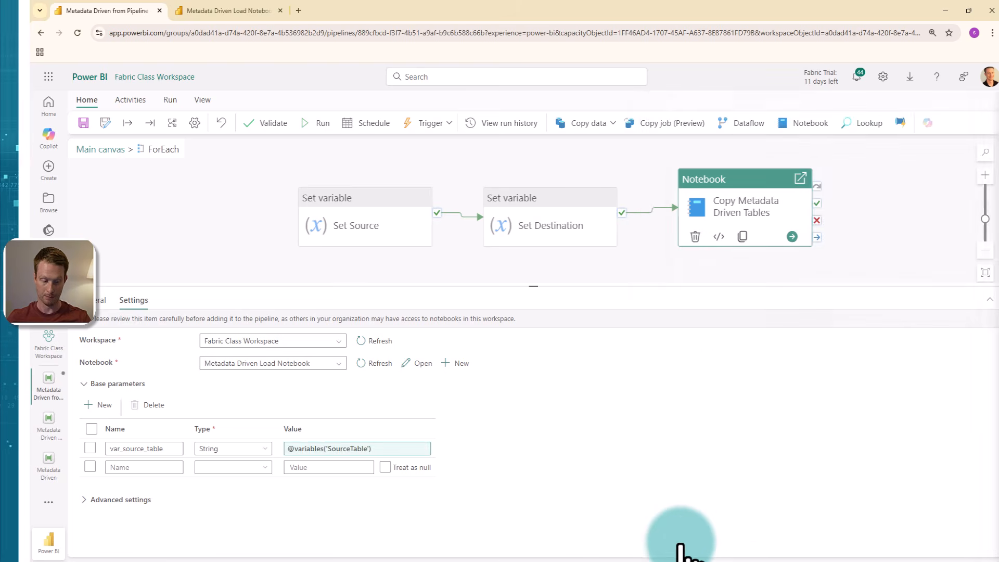
Step: Copy the var_destination_table name from the notebook into the second base parameter's name and set its type to String
left_click(239, 11)
double_click(335, 302)
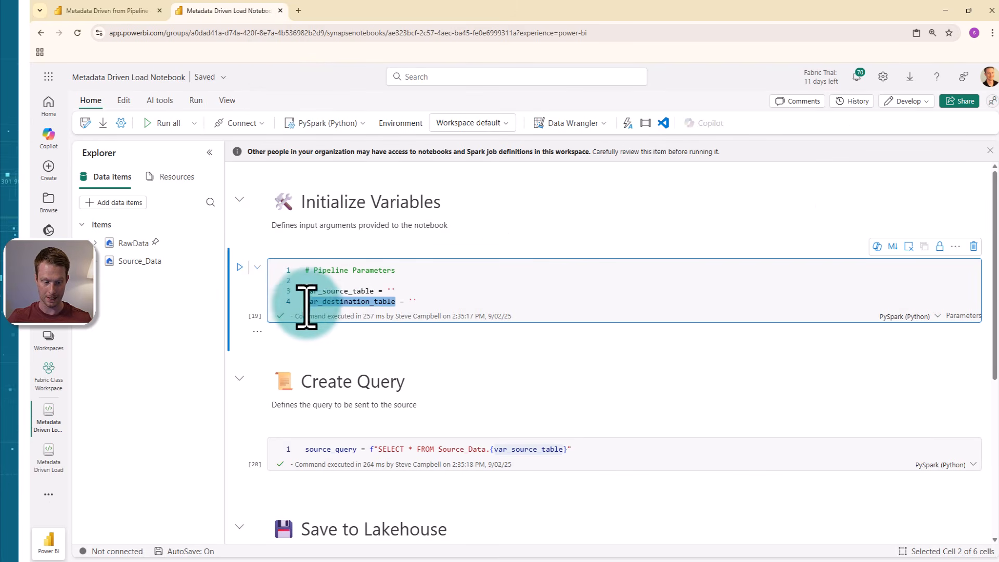
mouse_move(347, 359)
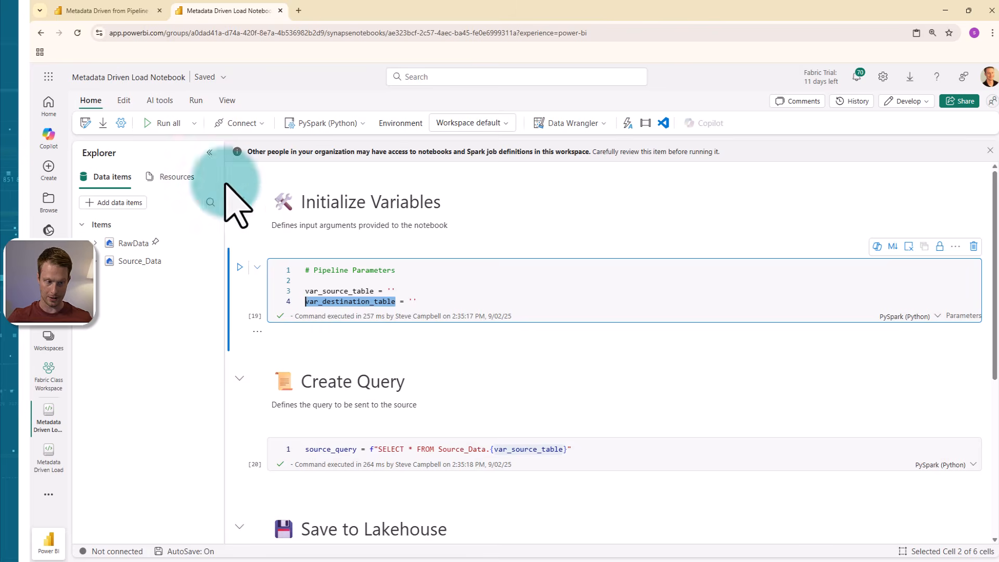
left_click(107, 11)
left_click(134, 467)
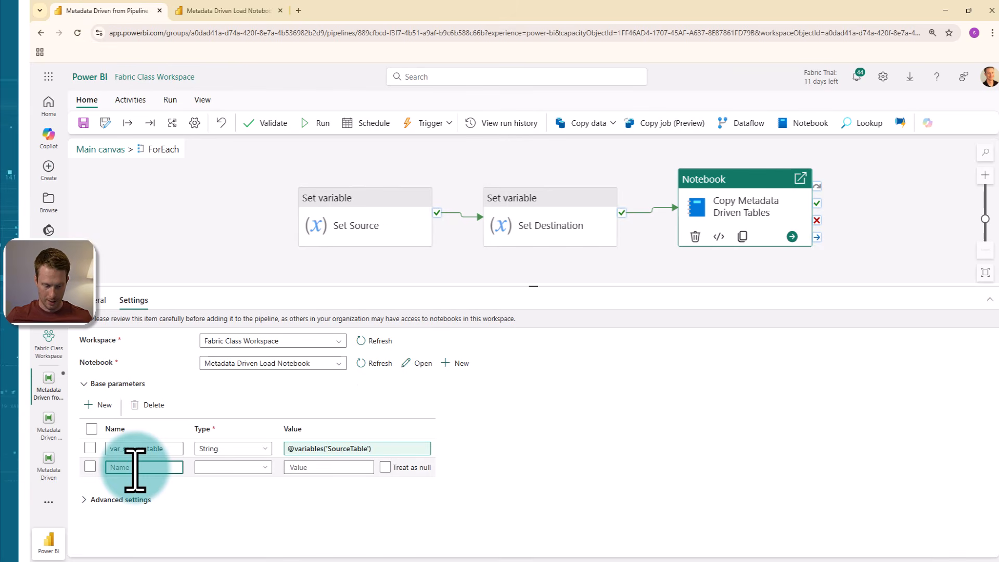
left_click(218, 467)
left_click(236, 398)
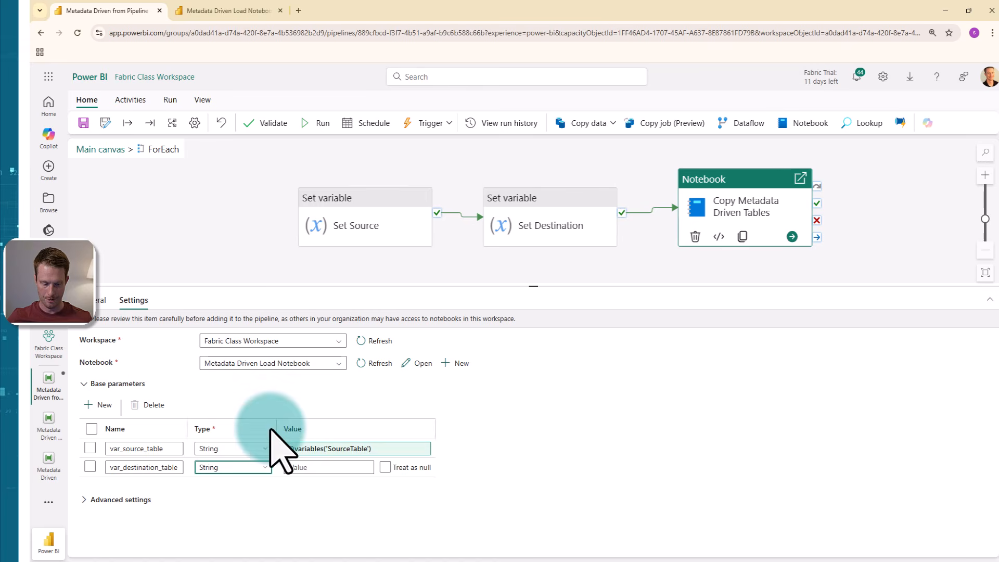
left_click(313, 467)
left_click(322, 479)
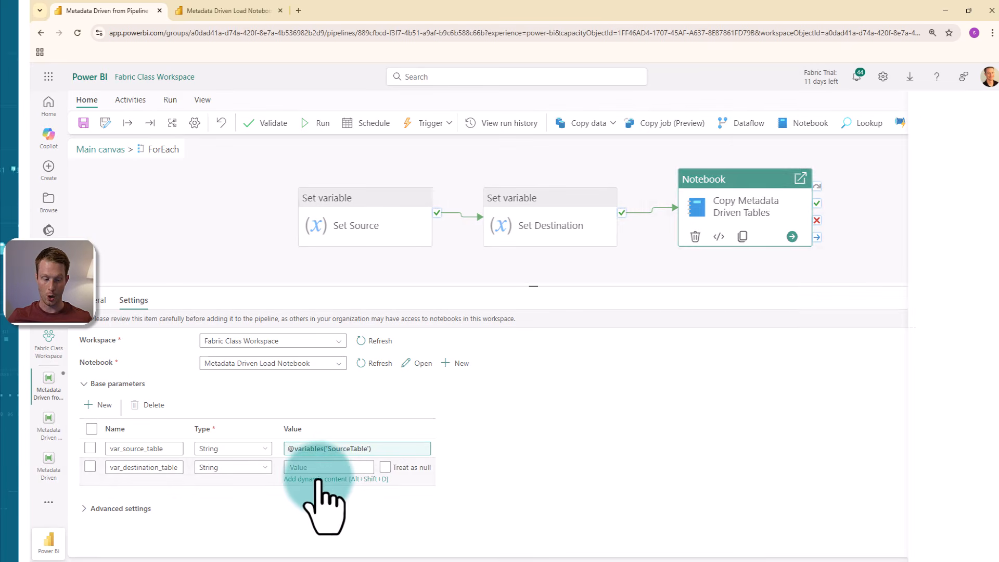
left_click(946, 271)
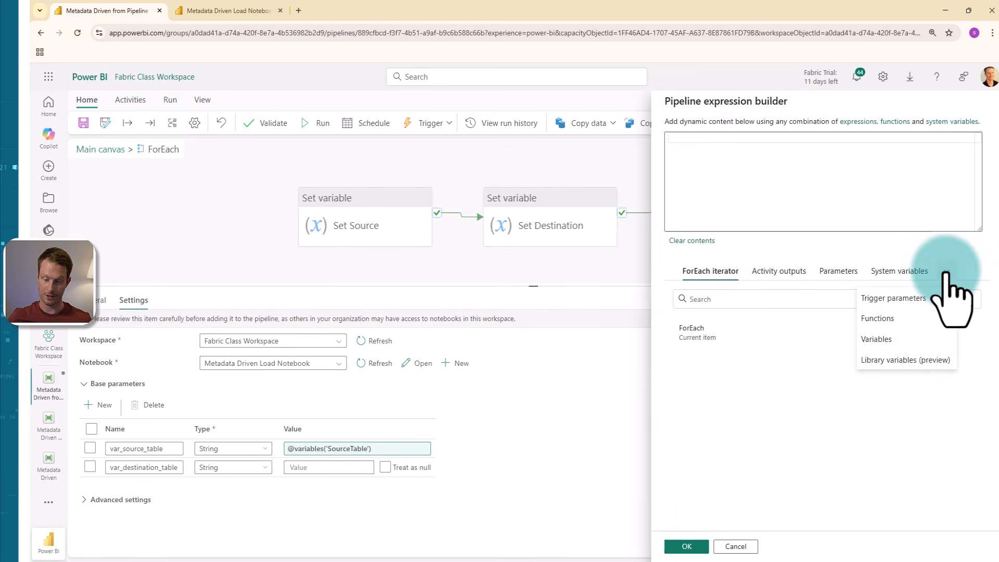
left_click(874, 339)
left_click(705, 328)
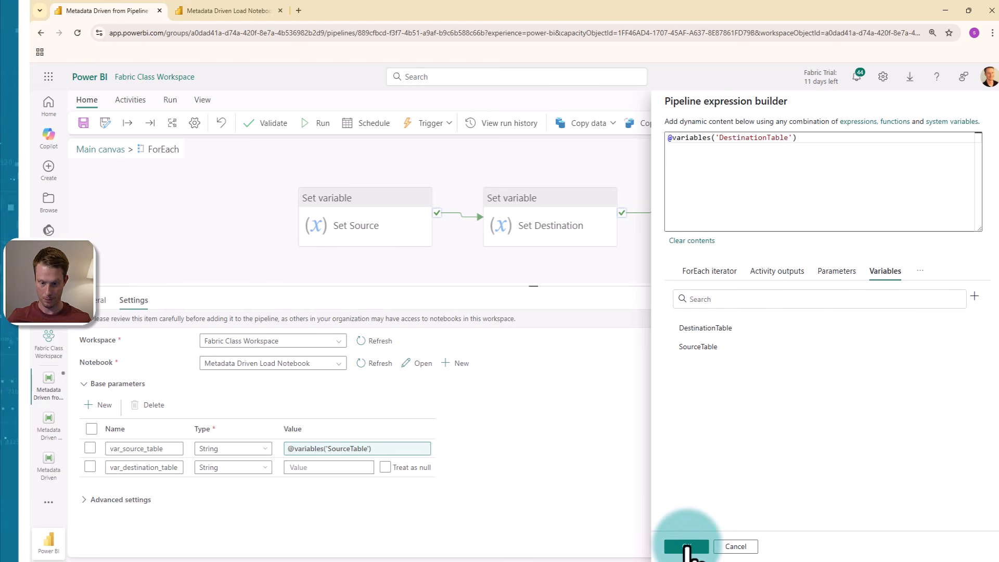
left_click(686, 546)
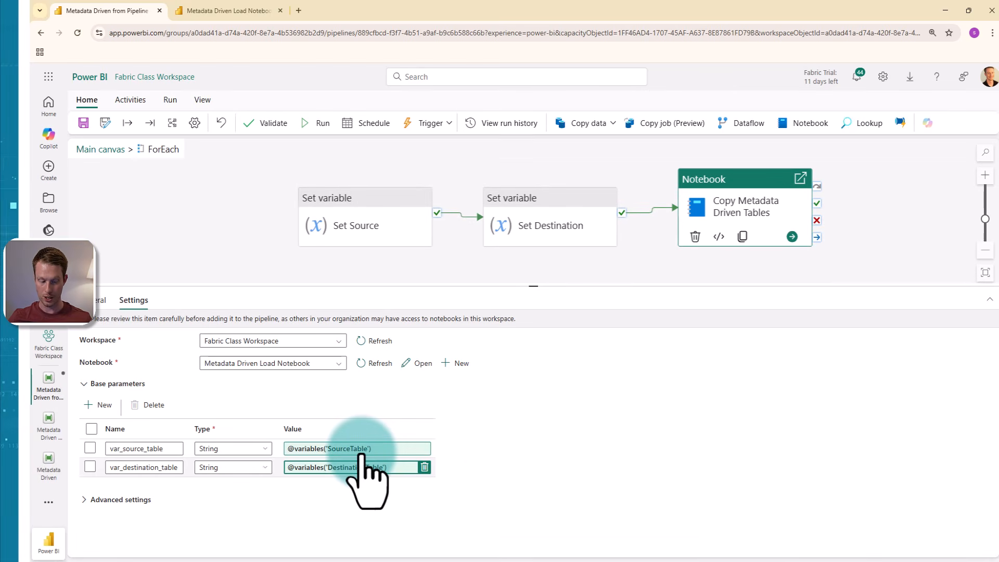
Step: Check which variable and value the Set Source and Set Destination activities assign inside the ForEach loop
left_click(363, 229)
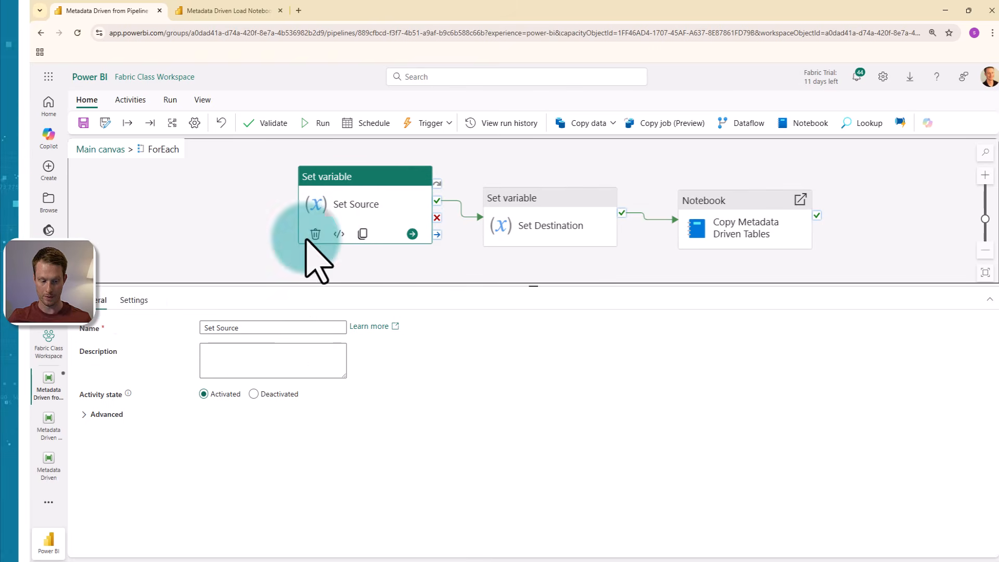
left_click(134, 300)
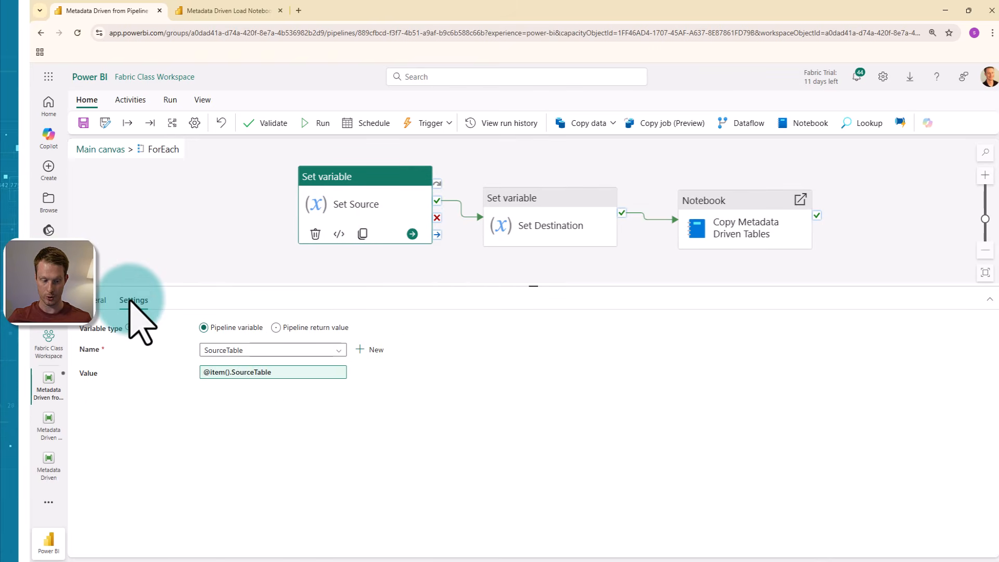
left_click(543, 216)
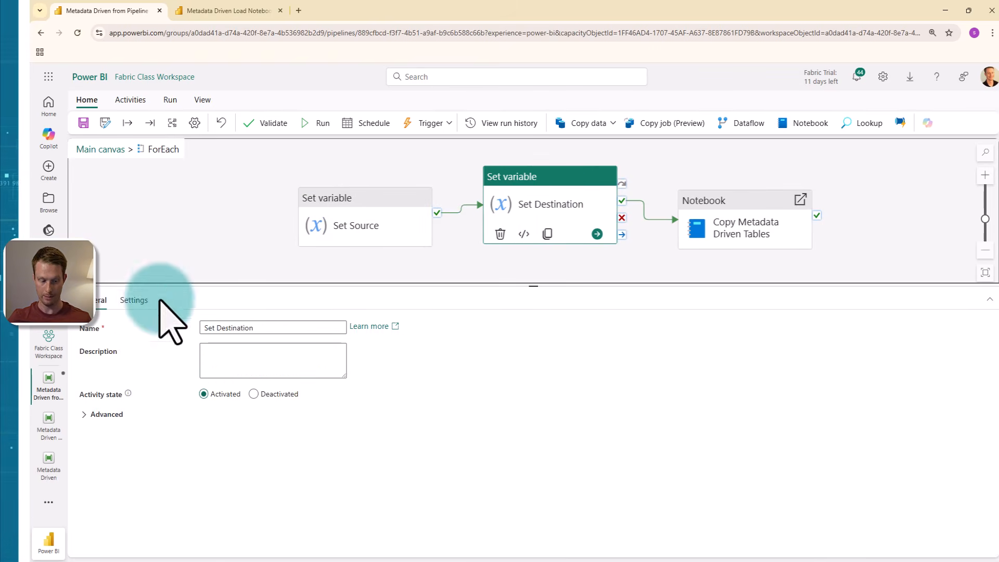
left_click(134, 300)
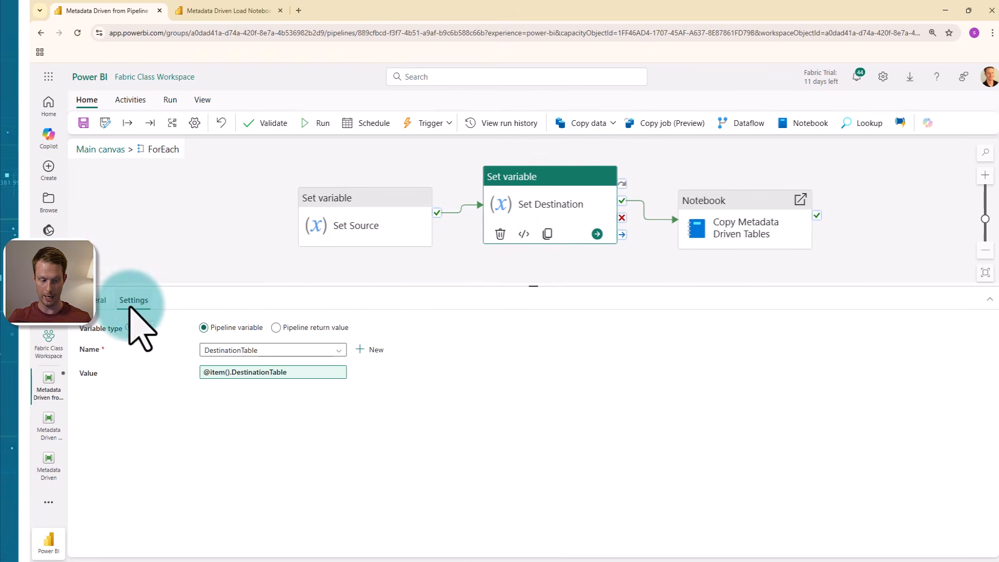
left_click(454, 264)
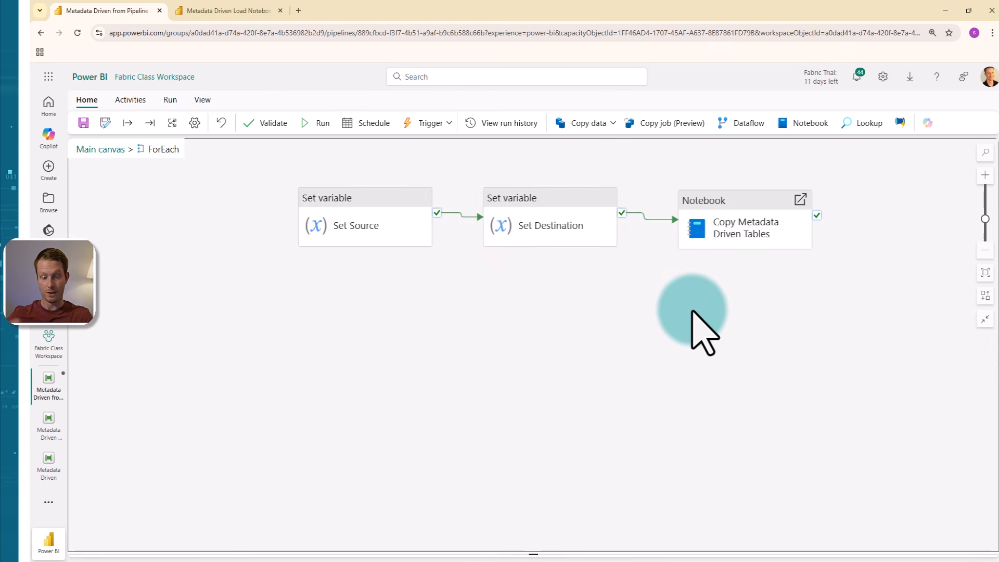
left_click_drag(696, 310, 663, 333)
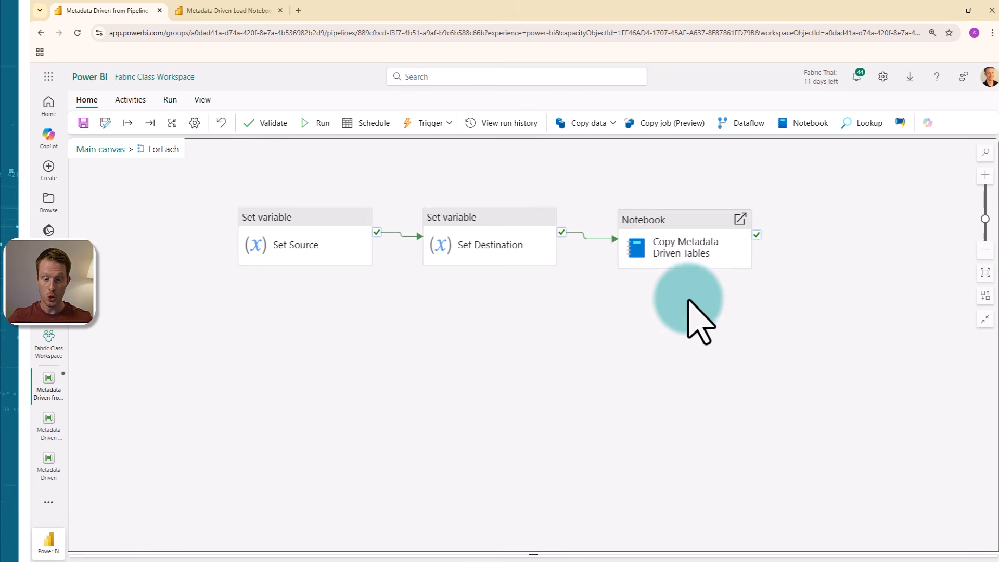
scroll(688, 299, "down", 1)
scroll(688, 300, "down", 1)
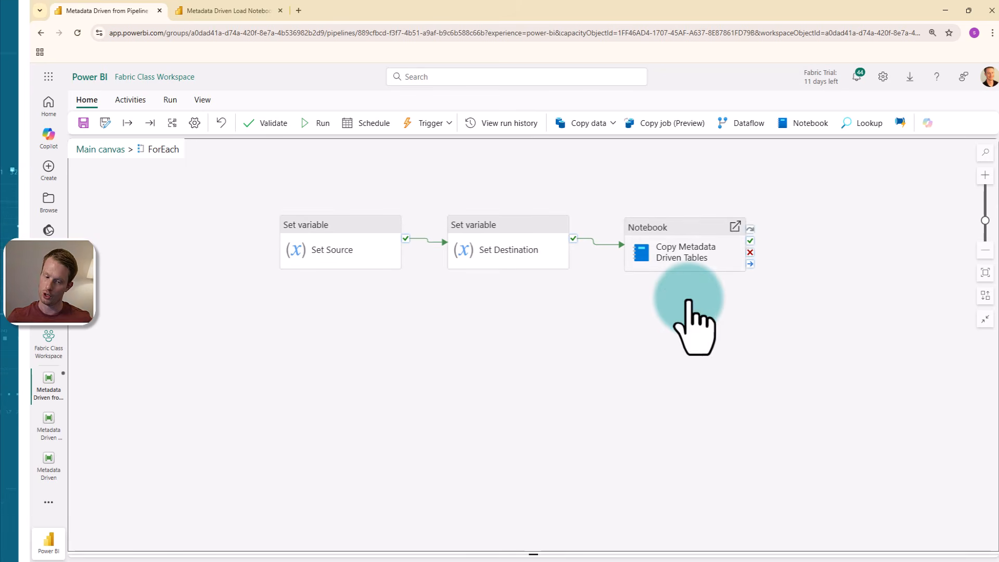
Step: Return to the main canvas, save and run the pipeline, and review the run output of each ForEach activity
left_click(115, 149)
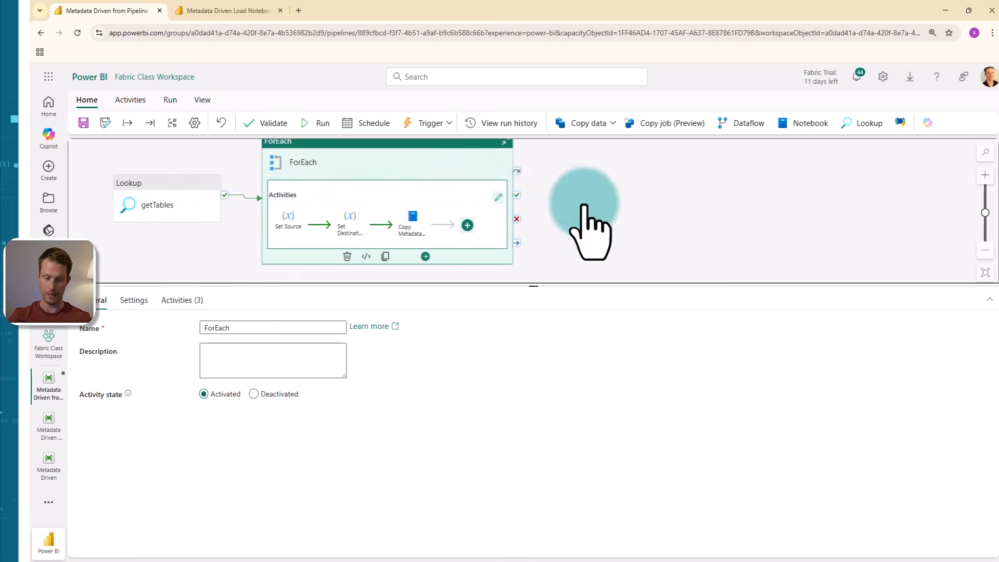
left_click_drag(602, 202, 791, 201)
scroll(791, 201, "down", 3)
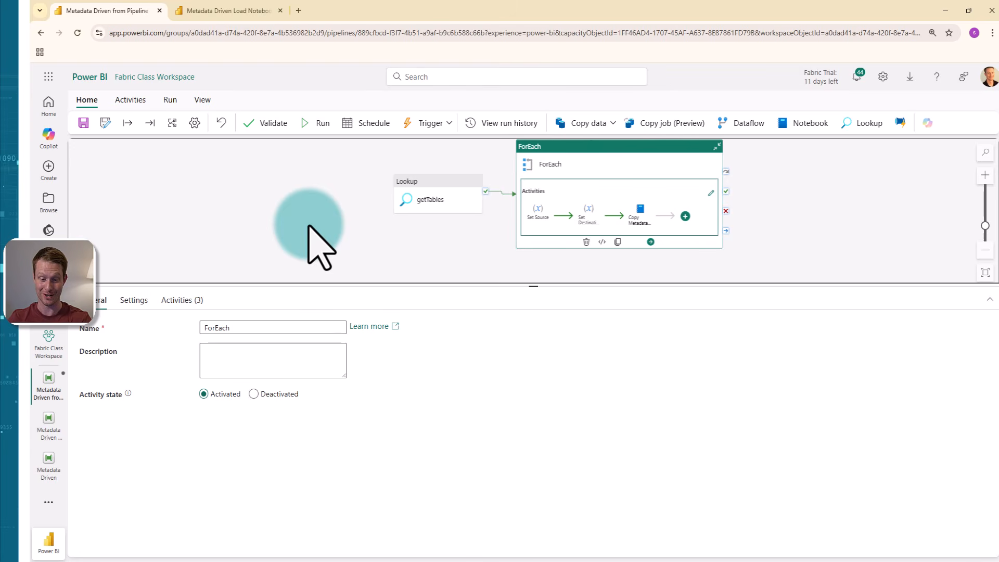
left_click(318, 125)
left_click(515, 355)
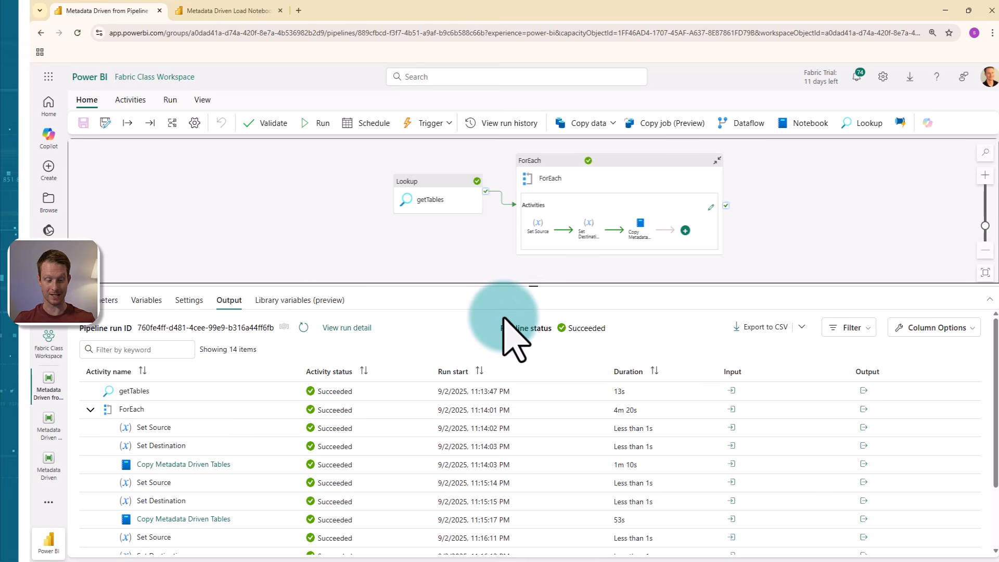
scroll(349, 367, "down", 1)
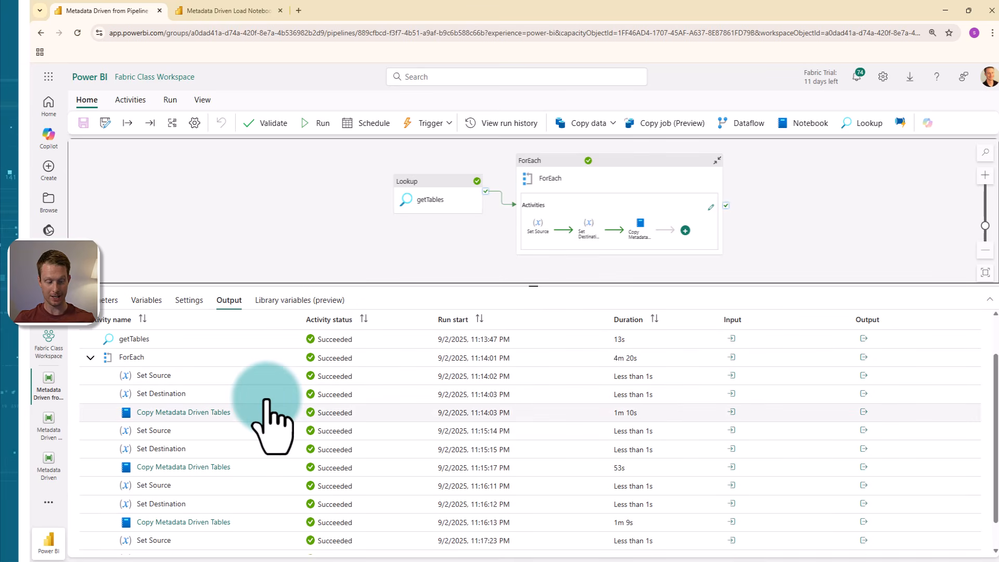
scroll(267, 403, "down", 1)
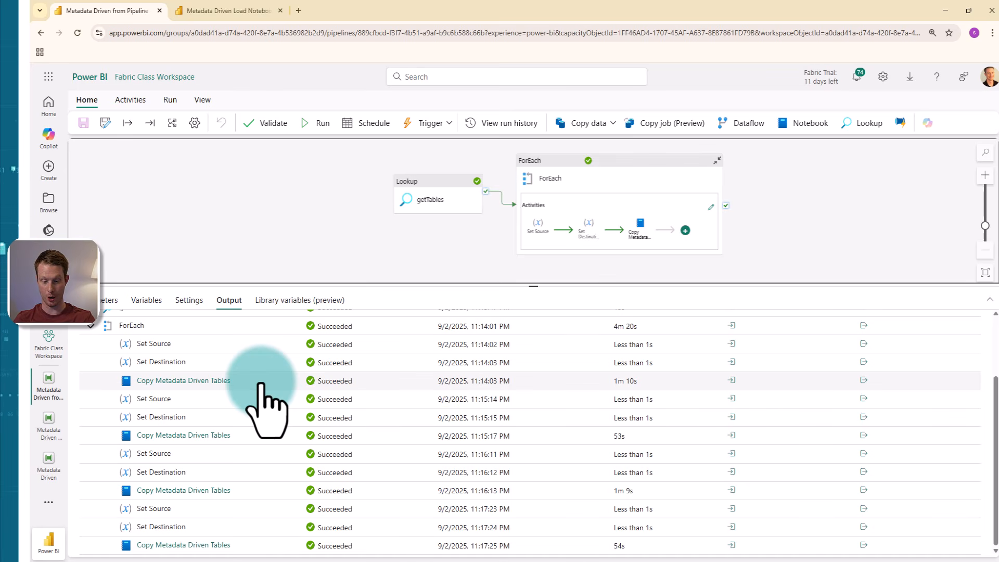
Step: Examine the source and destination table parameters in the input of the first Copy Metadata Driven Tables run
scroll(508, 424, "up", 1)
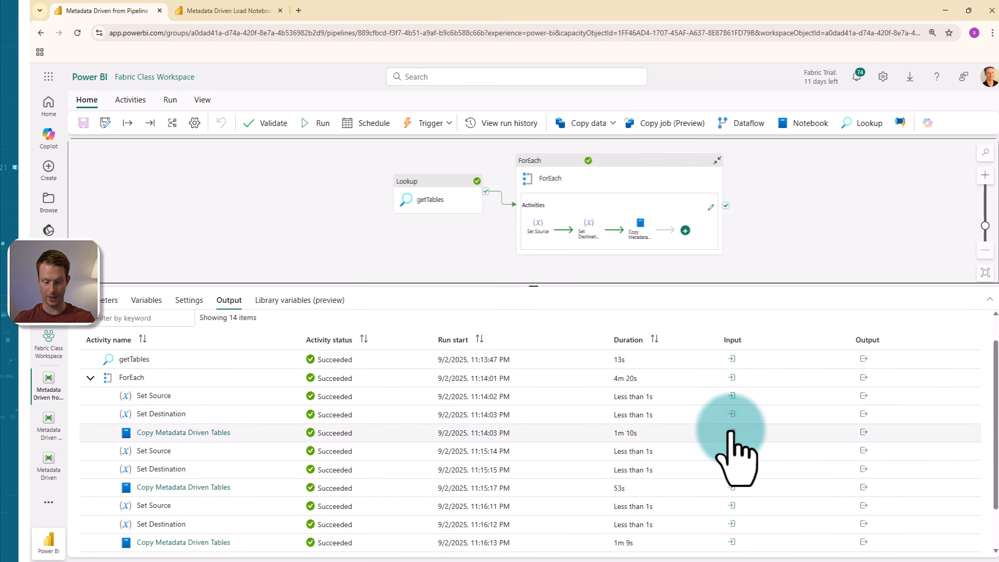
left_click(731, 431)
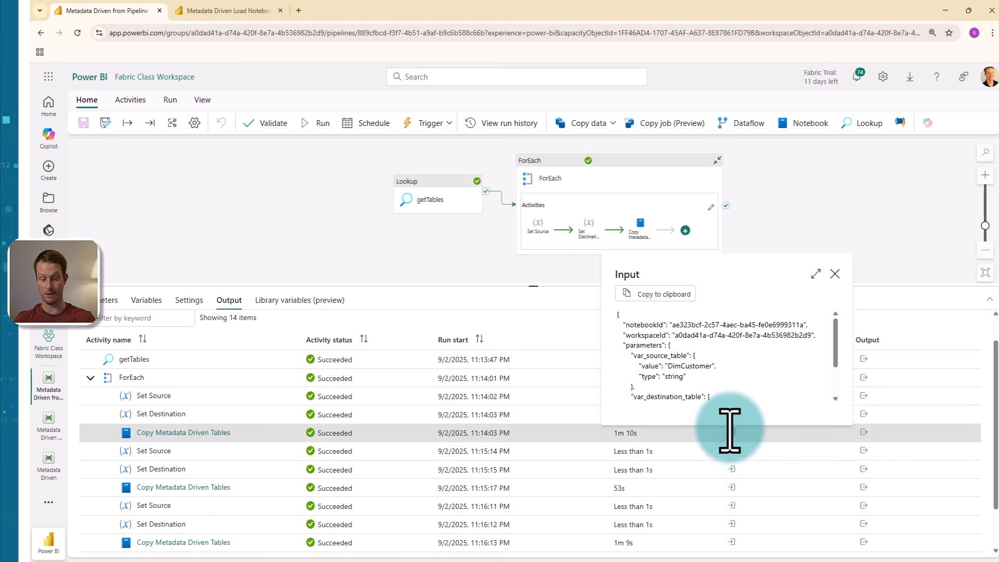
scroll(692, 359, "down", 3)
left_click_drag(668, 316, 699, 320)
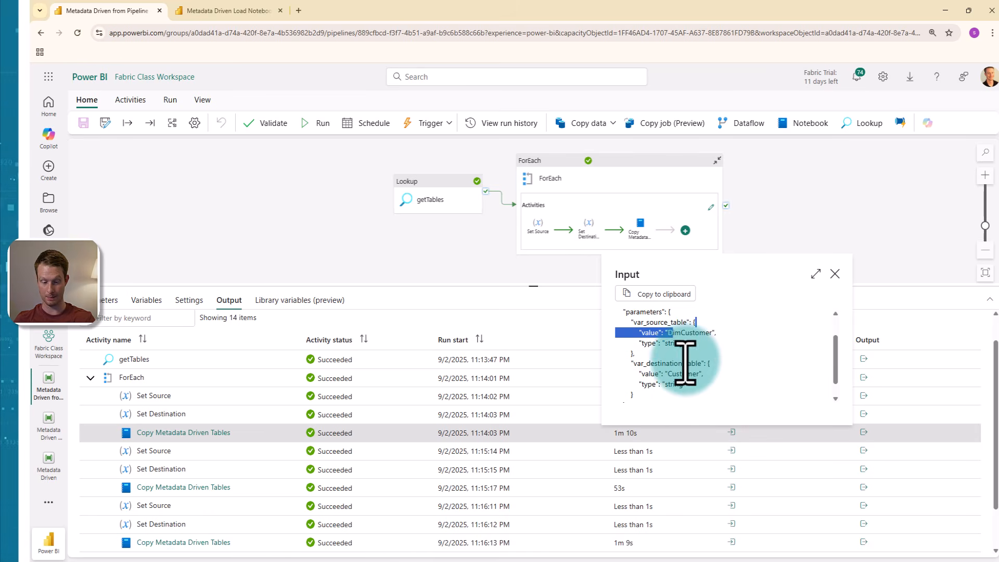
left_click(684, 373)
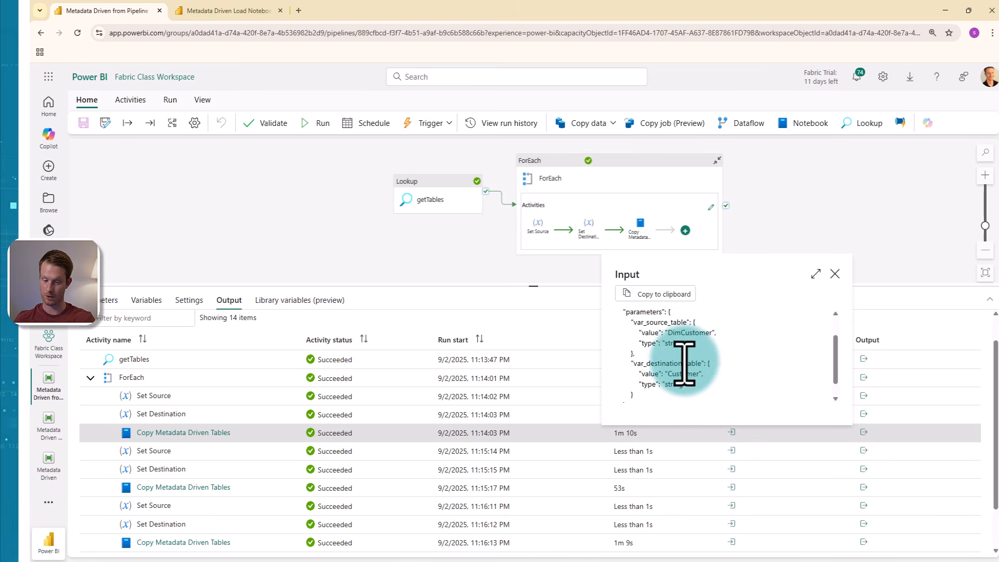
left_click_drag(672, 335, 711, 332)
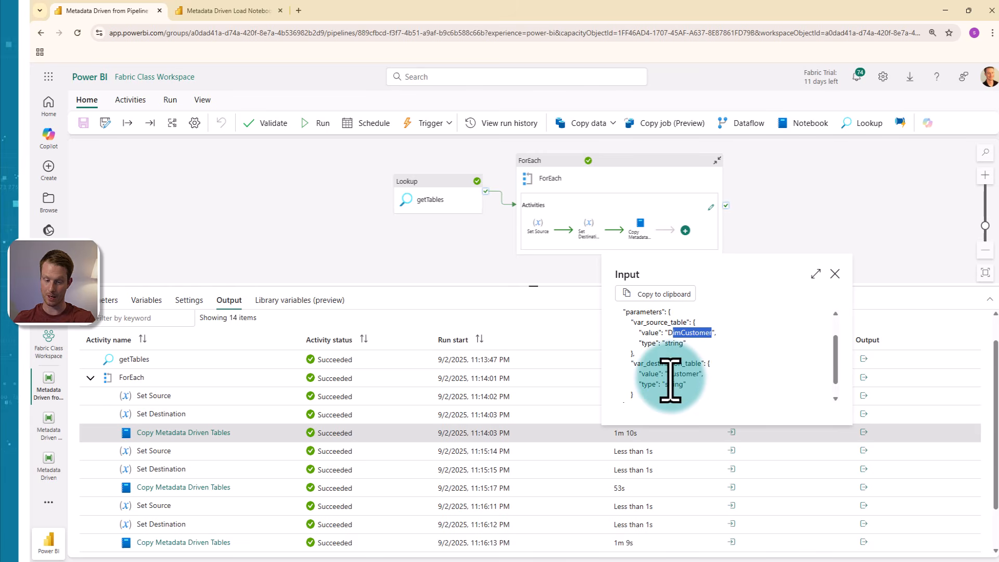
left_click(835, 274)
Step: Review the output details of the first Copy Metadata Driven Tables run, including its execution status and Spark monitoring link
left_click(864, 432)
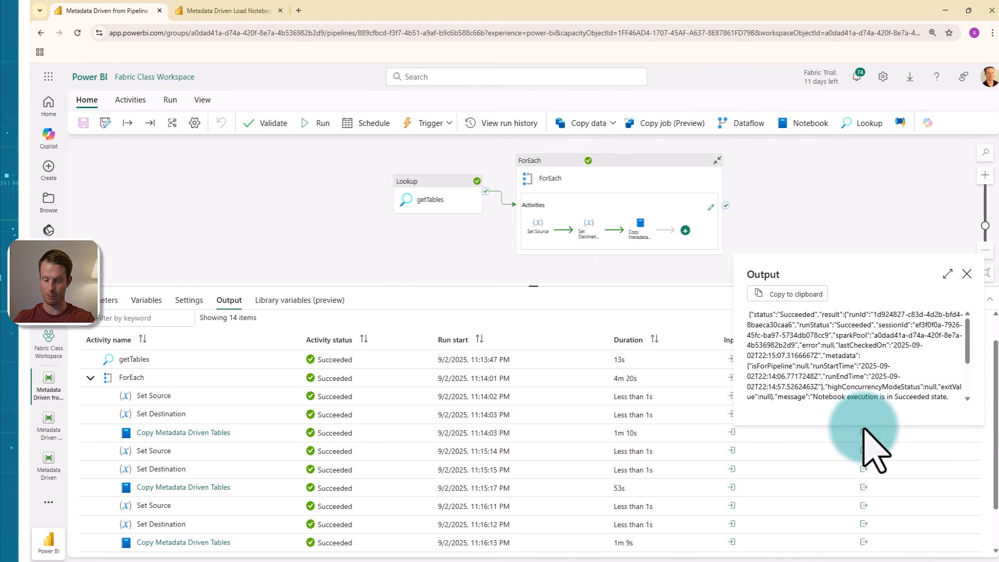
scroll(863, 429, "down", 5)
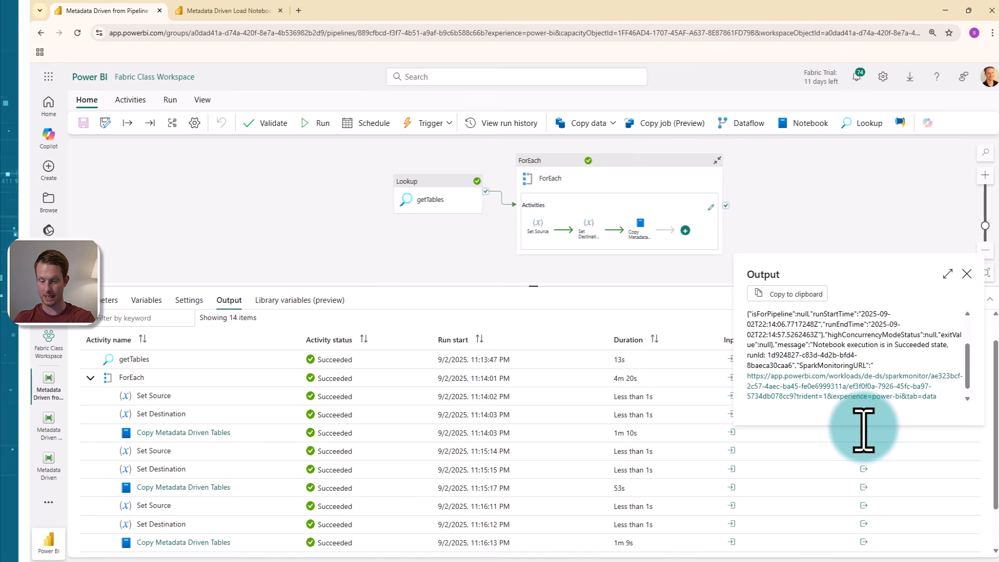
left_click(966, 273)
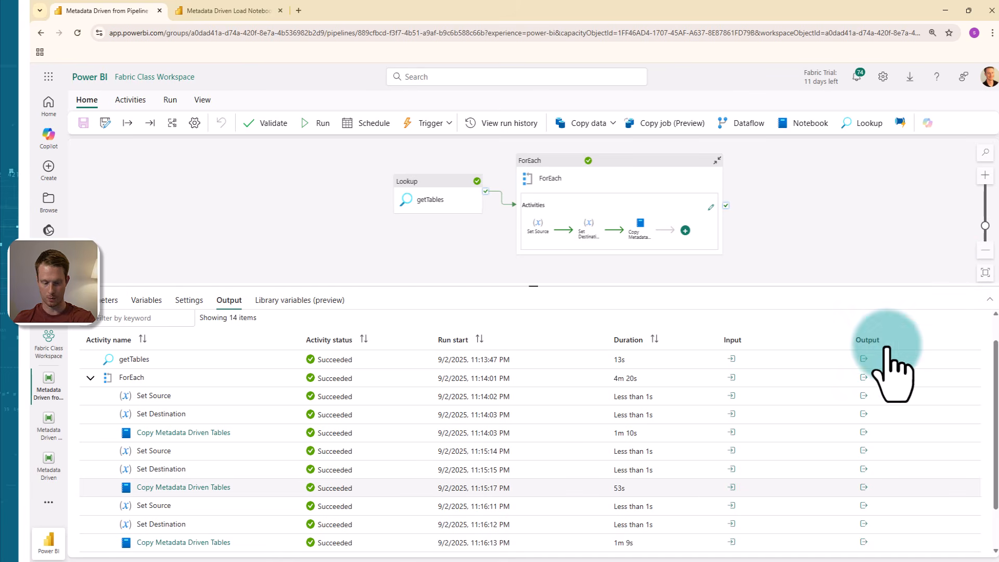
Step: Examine the source and destination table parameters in the input of the second Copy Metadata Driven Tables run
left_click(731, 487)
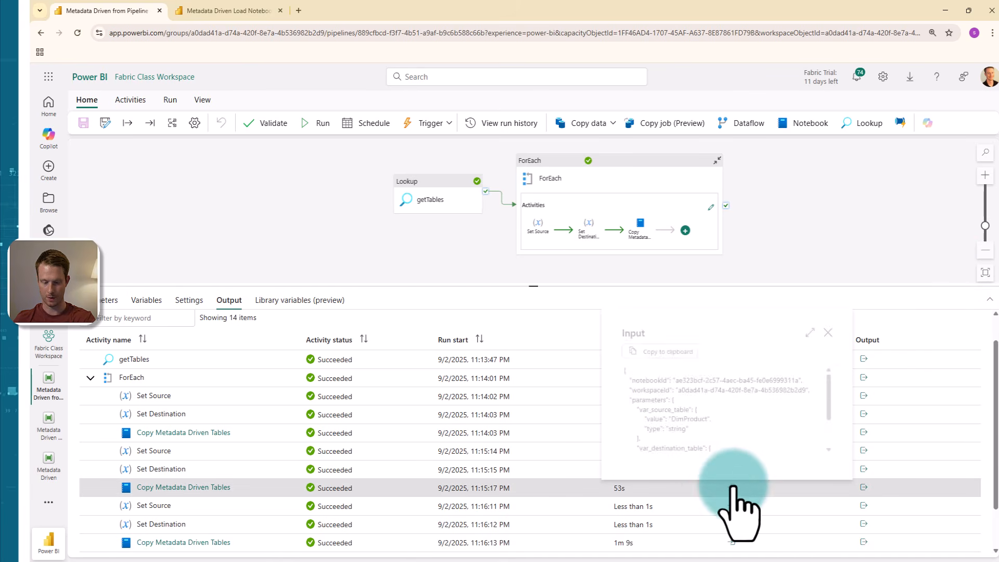
left_click_drag(669, 421, 696, 422)
scroll(697, 424, "down", 1)
left_click(682, 421)
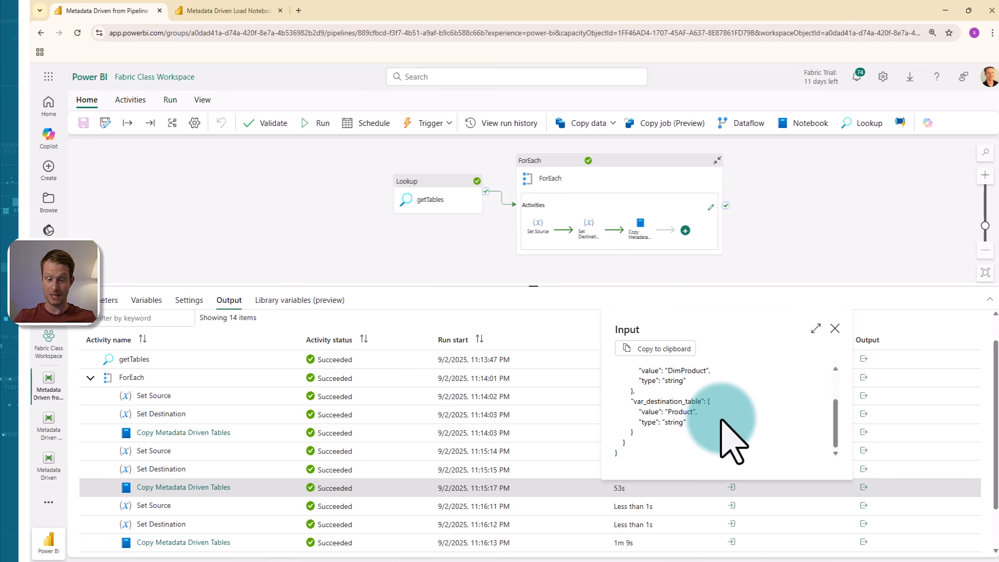
left_click(835, 329)
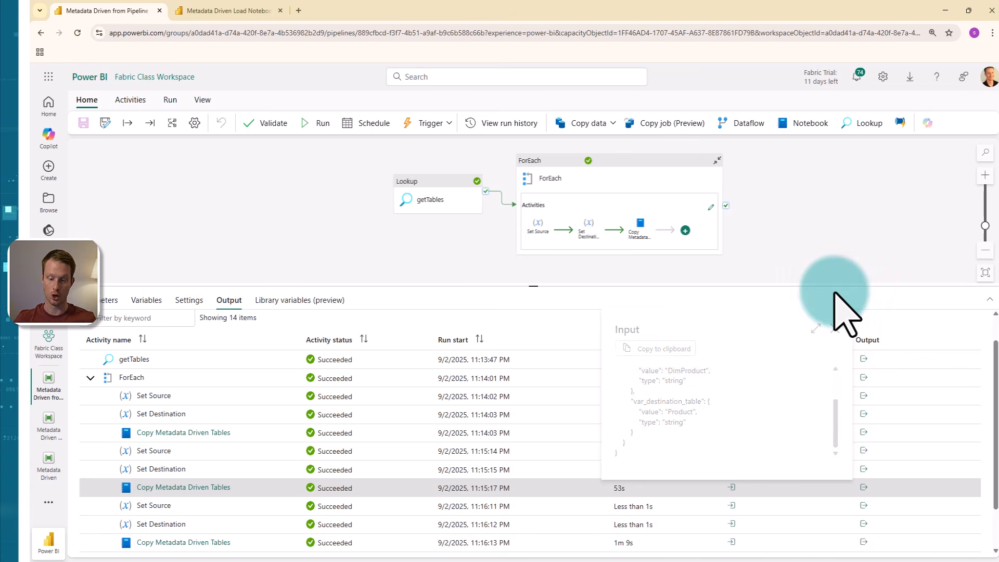